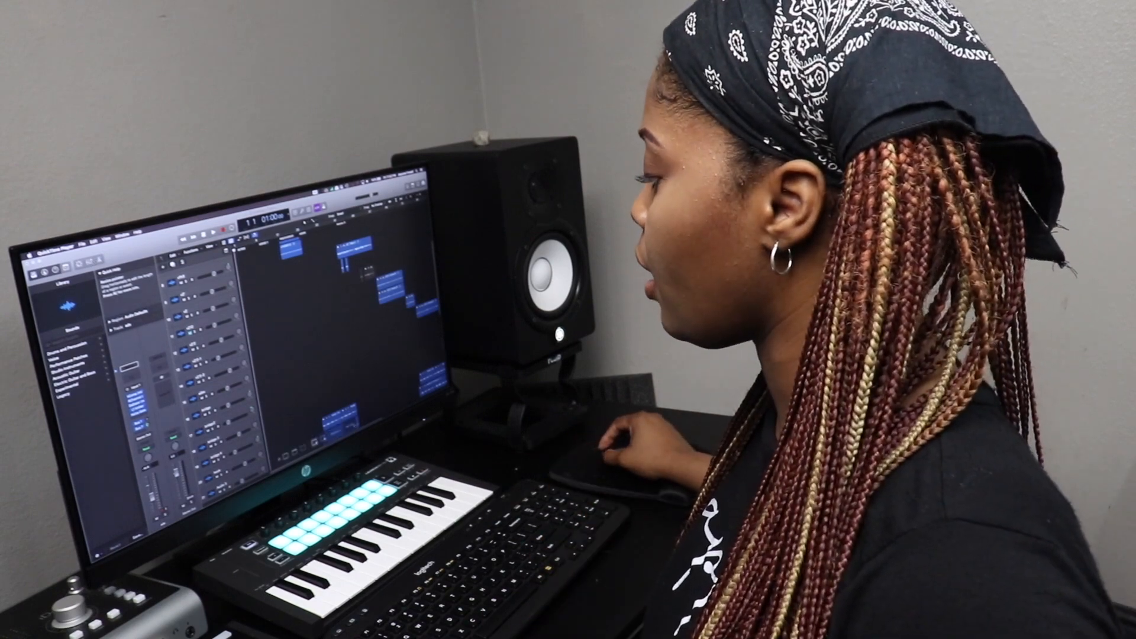
left_click(132, 243)
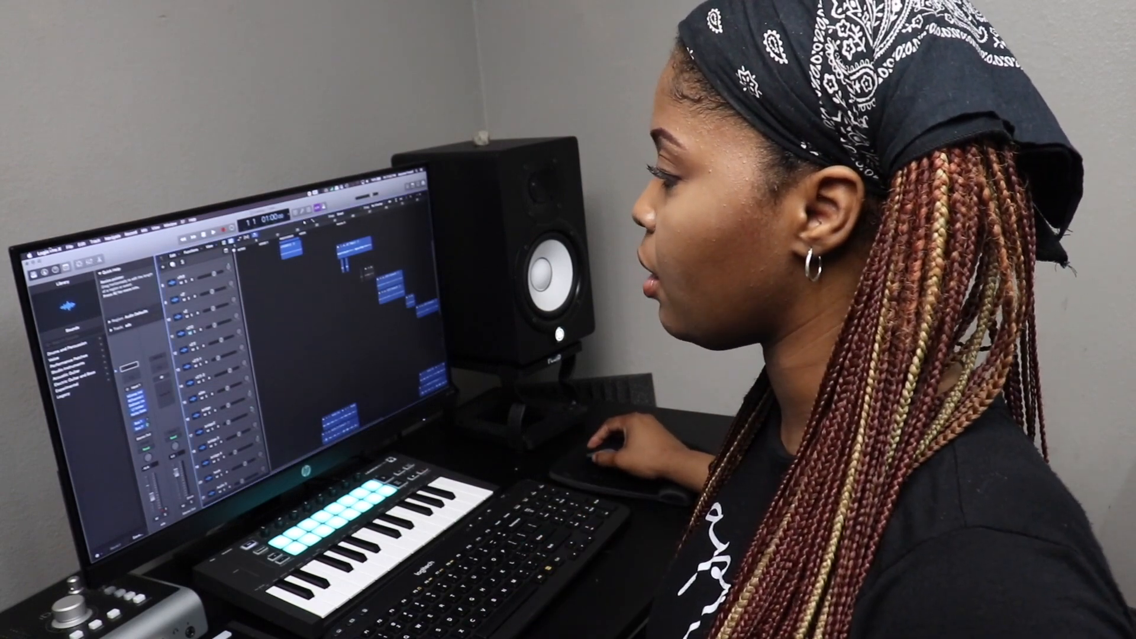
left_click(51, 251)
mouse_move(66, 268)
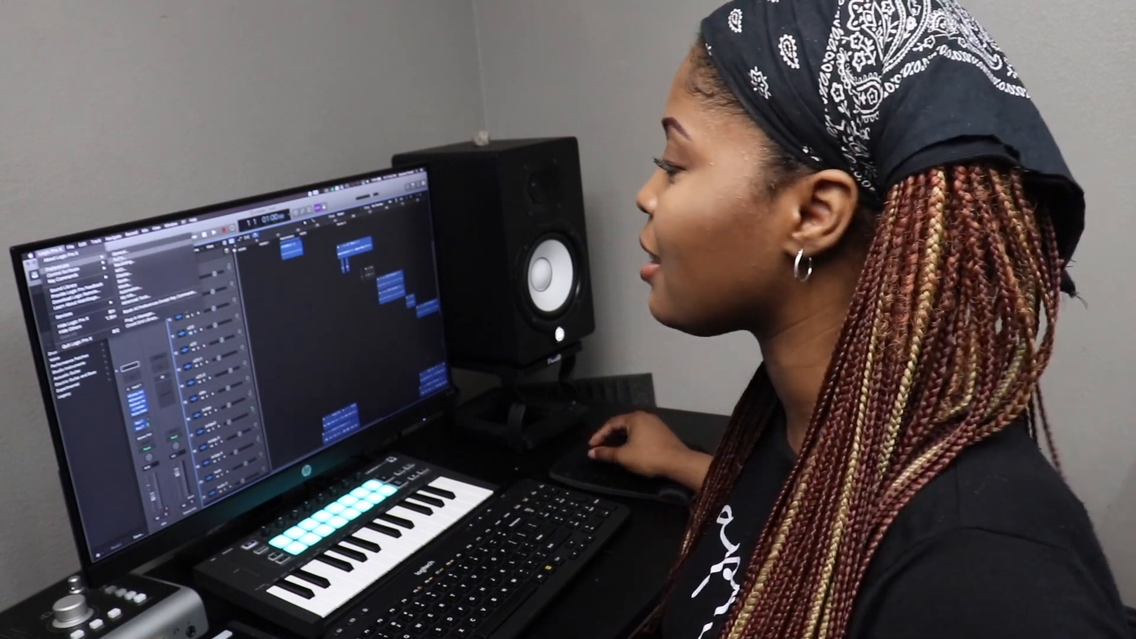
left_click(123, 258)
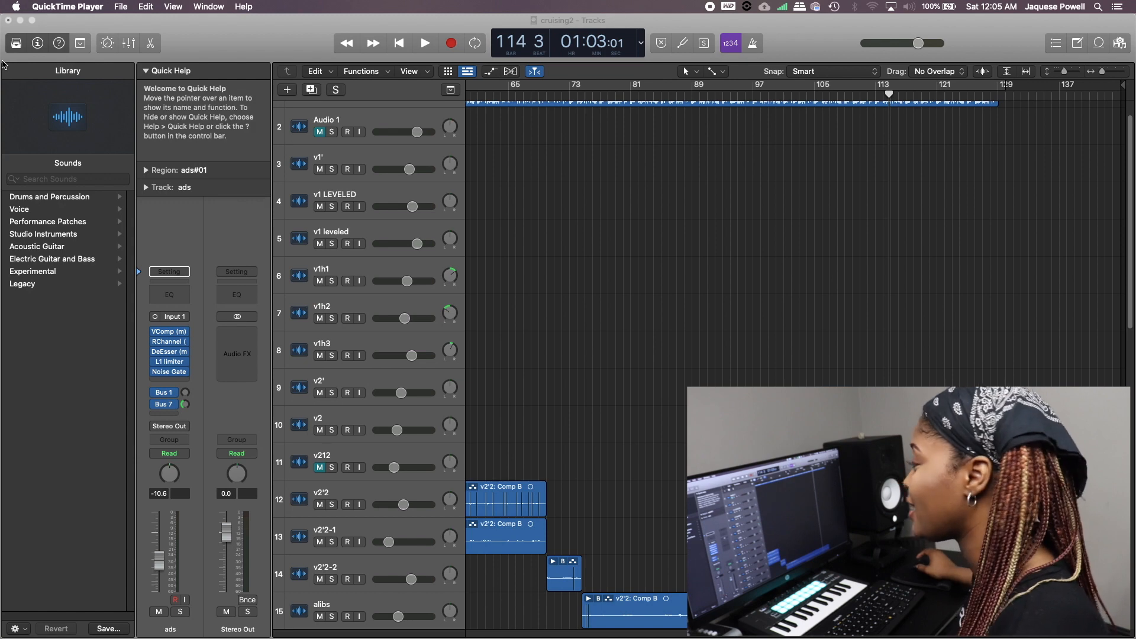
Select the hook vocal track, track 20, and bring its regions in the HOOK section into view
left_click(586, 383)
scroll(586, 383, "left", 8)
scroll(586, 383, "down", 2)
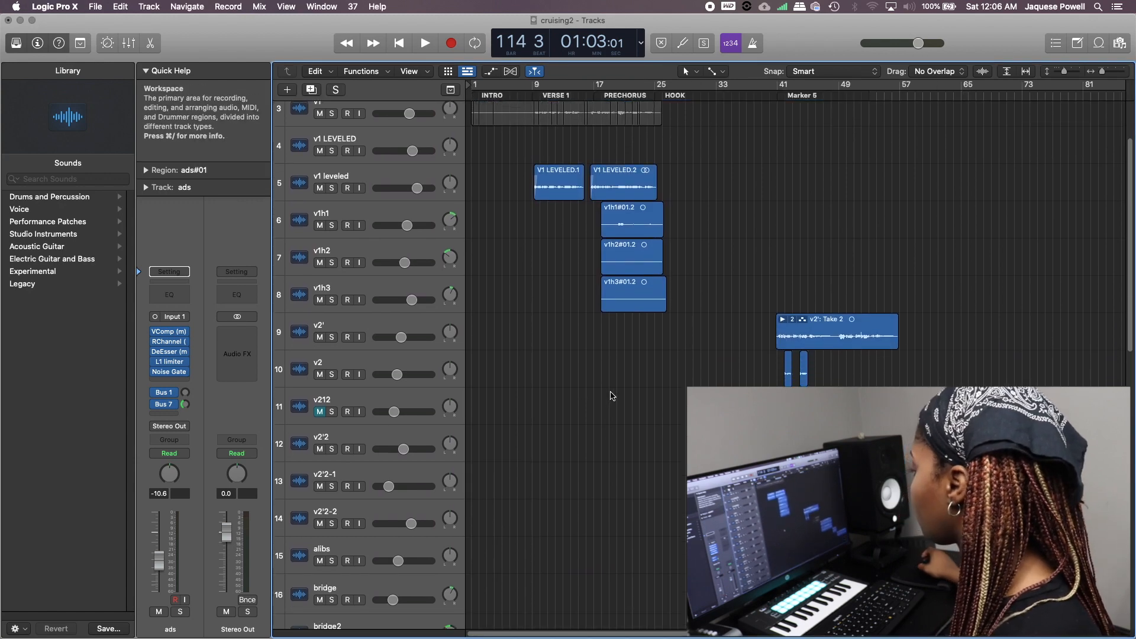
scroll(612, 396, "down", 2)
scroll(612, 396, "down", 12)
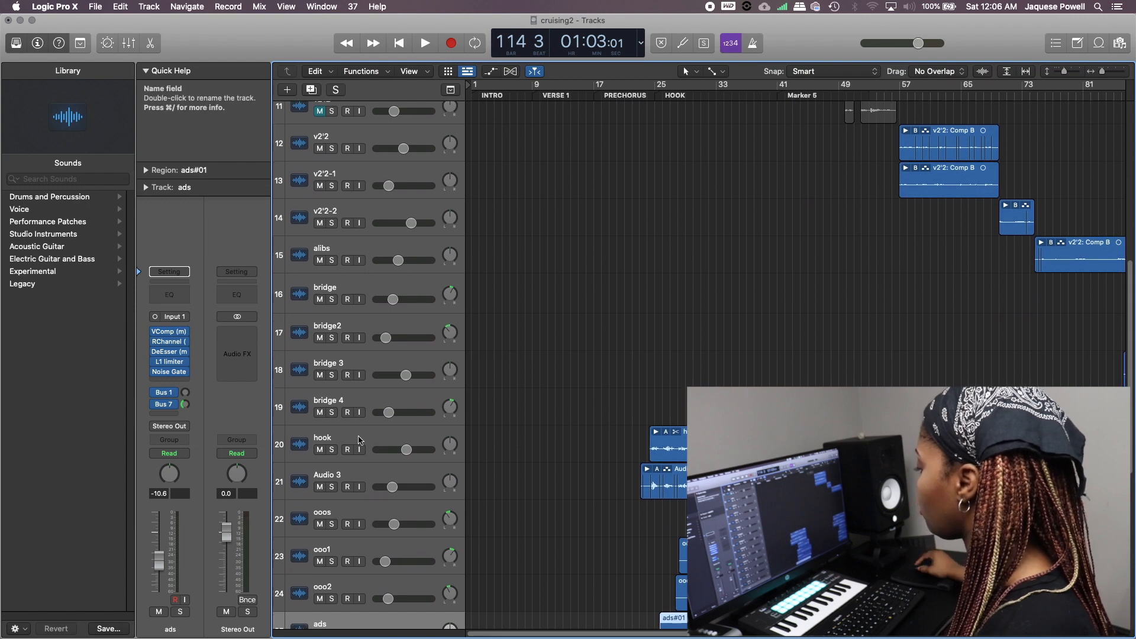
left_click(367, 438)
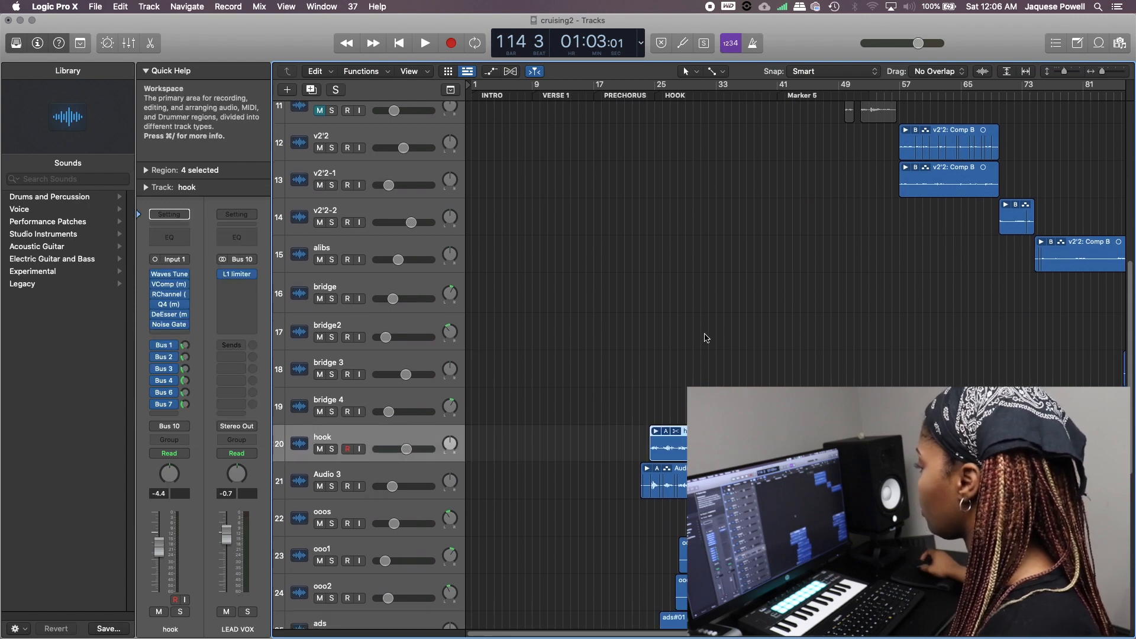
scroll(705, 338, "down", 3)
scroll(705, 337, "down", 5)
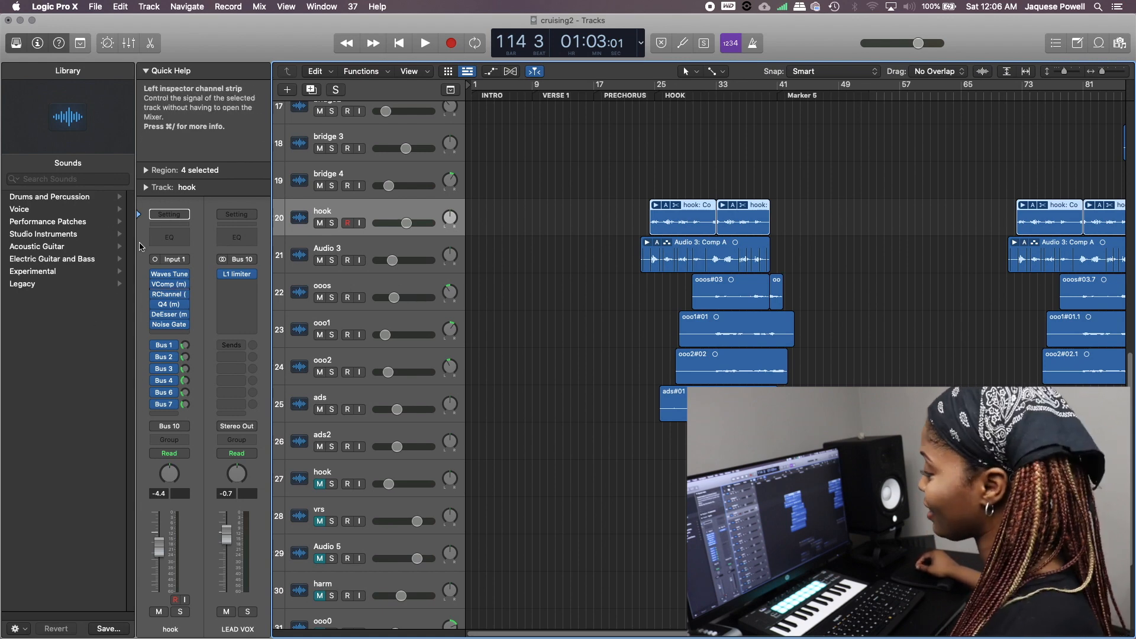
Play the full arrangement from just before the HOOK marker, around bar 23, through the end of the hook
left_click(646, 94)
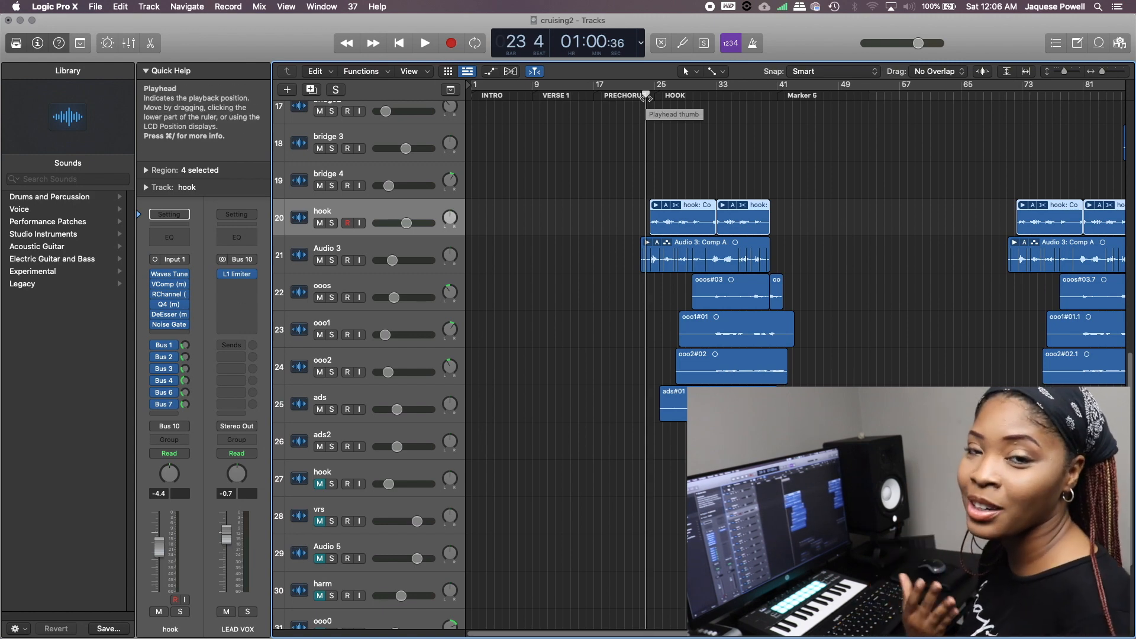
key("space")
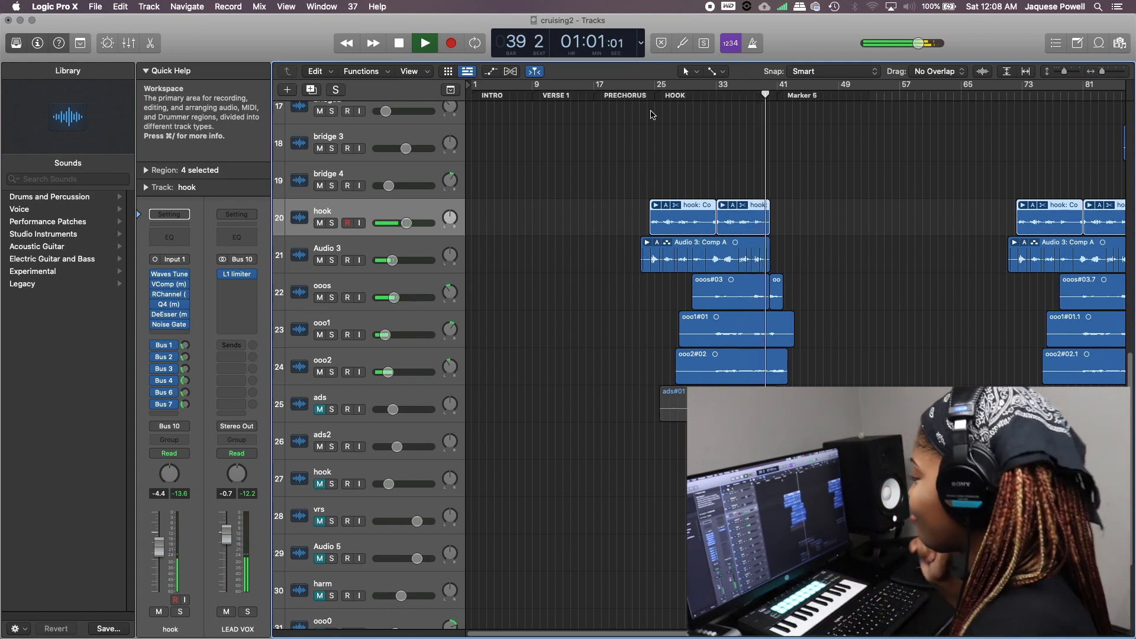
key("space")
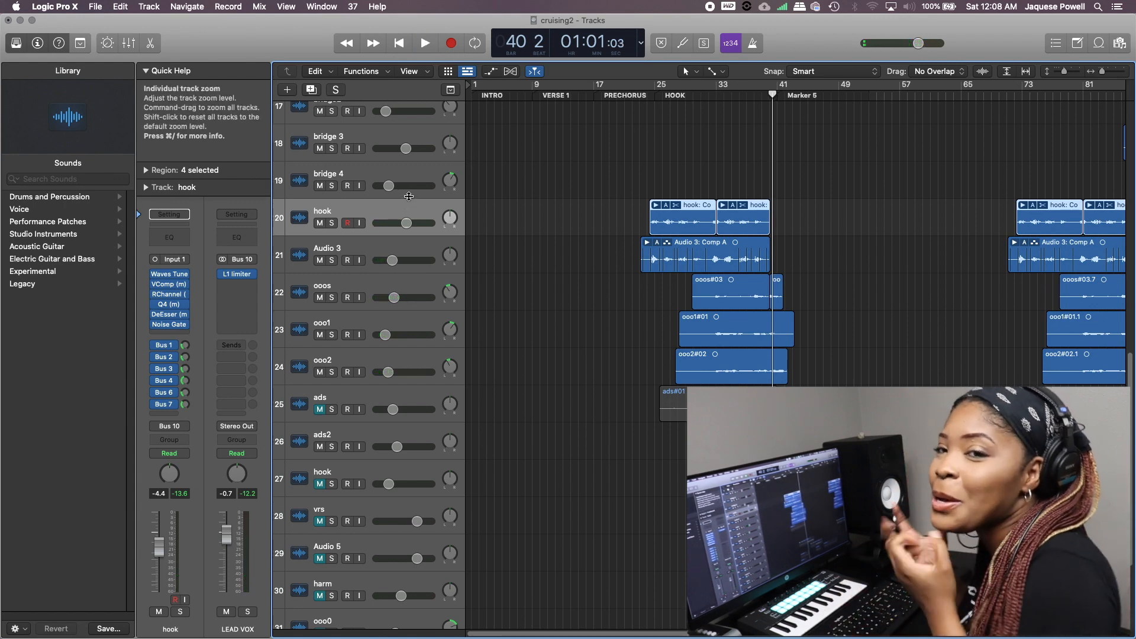
Loop playback of the hook section from bar 25 with the hook track's inserts and sends bypassed, and solo the track
key("alt+comma")
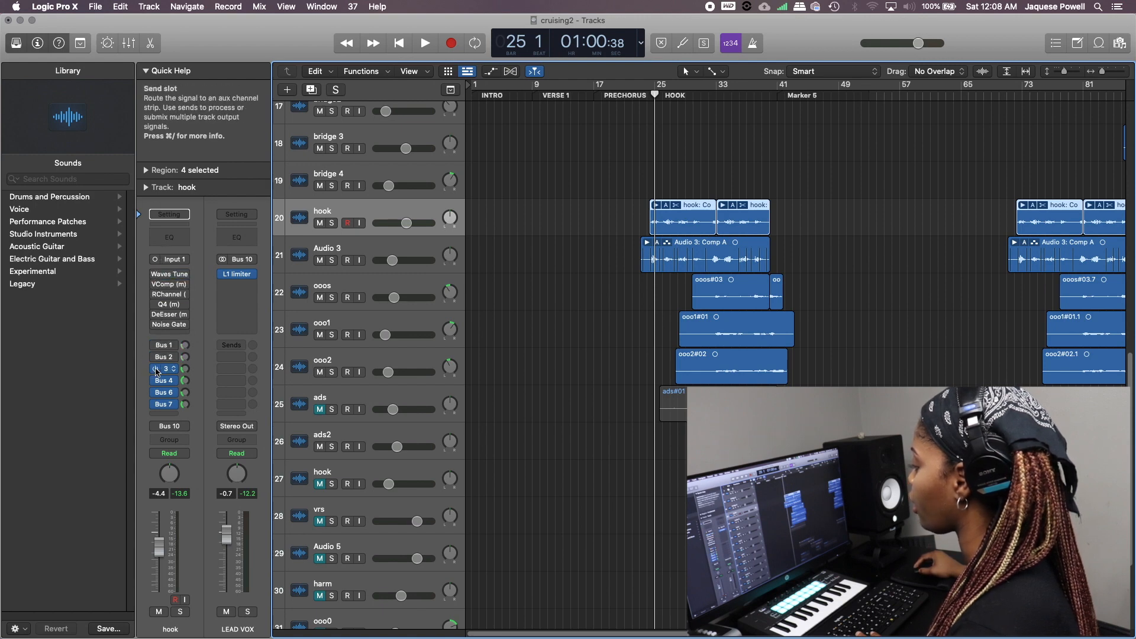
key("c")
key("space")
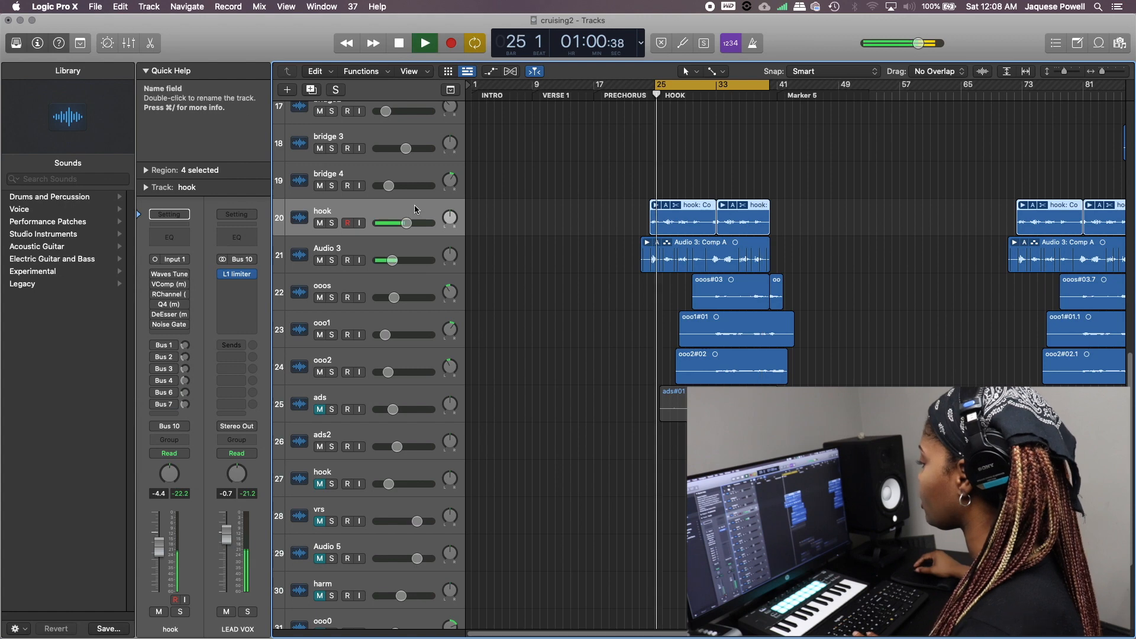
left_click(331, 224)
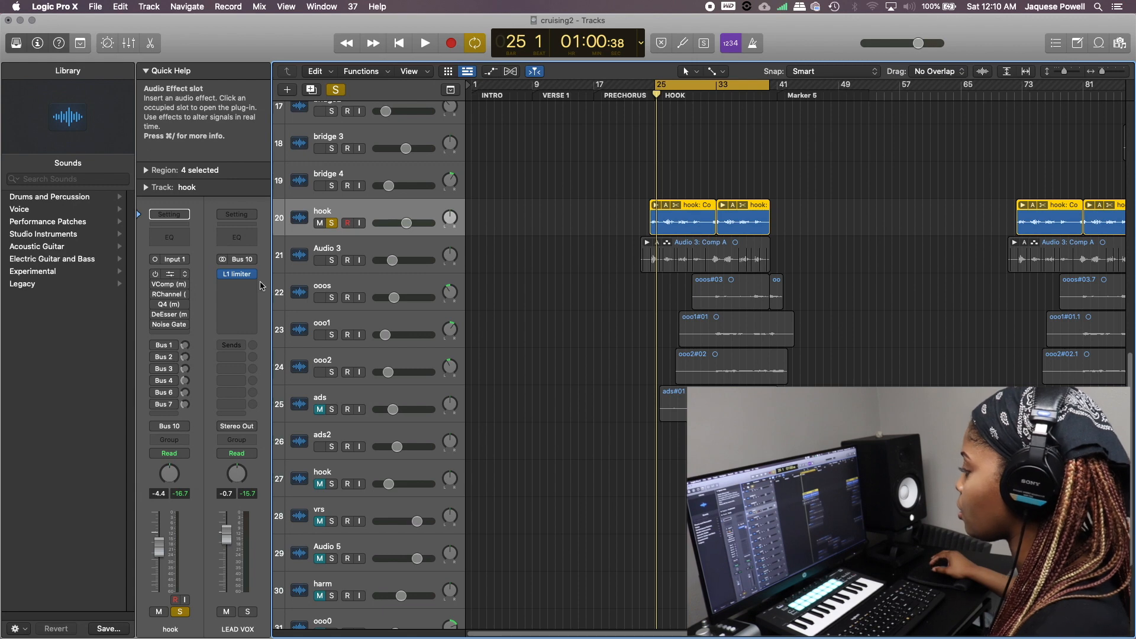
Open Waves Tune Real-Time on the hook track, audition the dry vocal, and switch the plug-in on
left_click(169, 274)
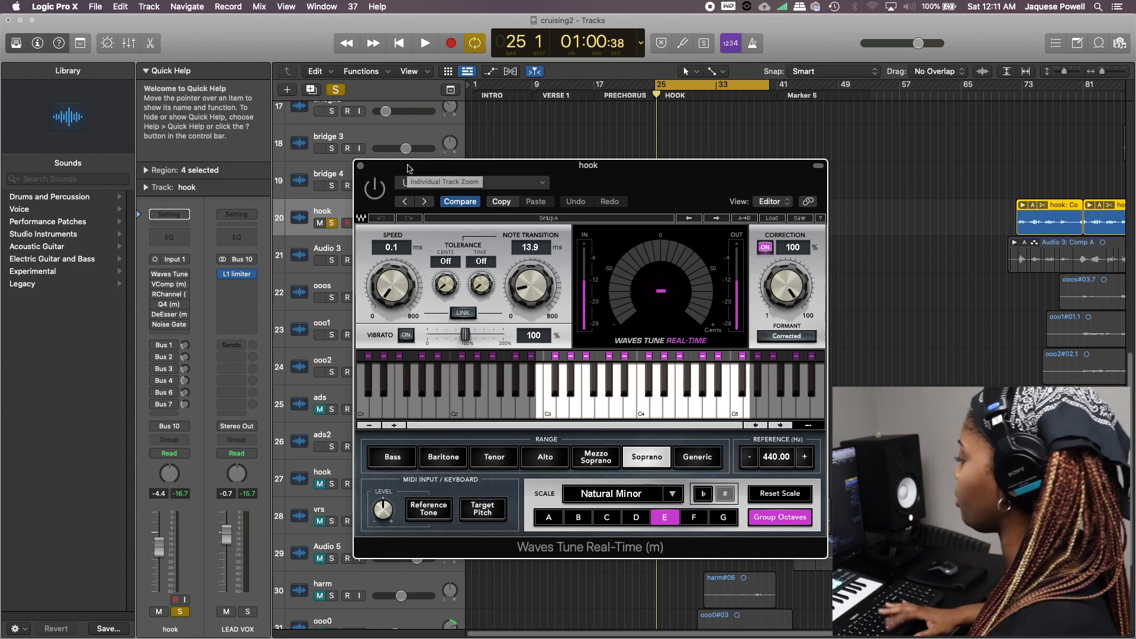
key("space")
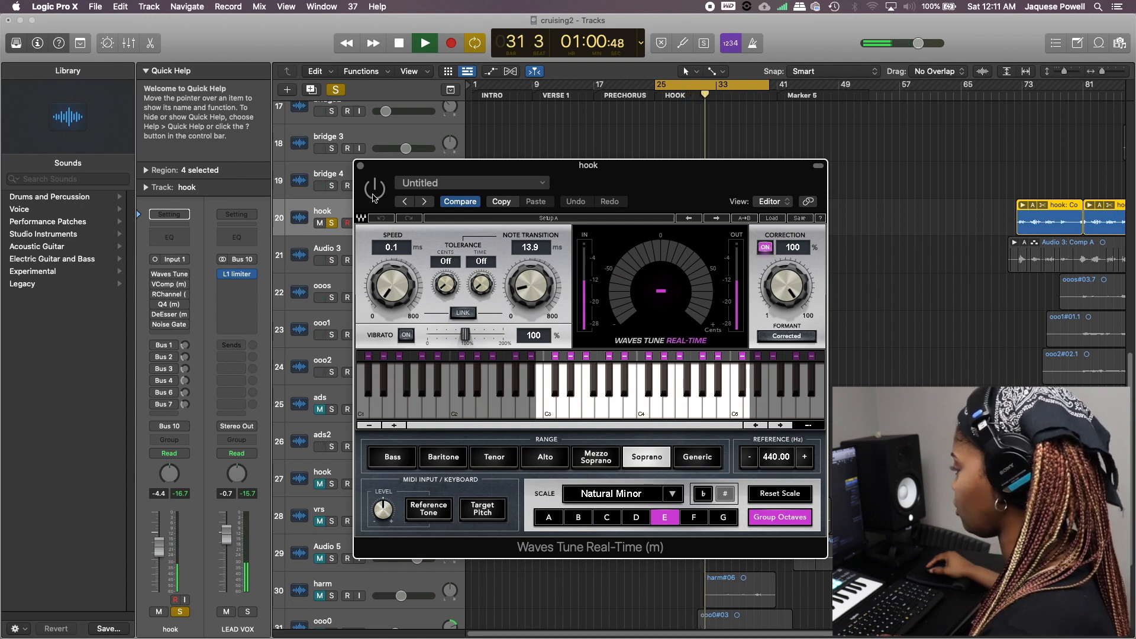
key("space")
left_click(373, 198)
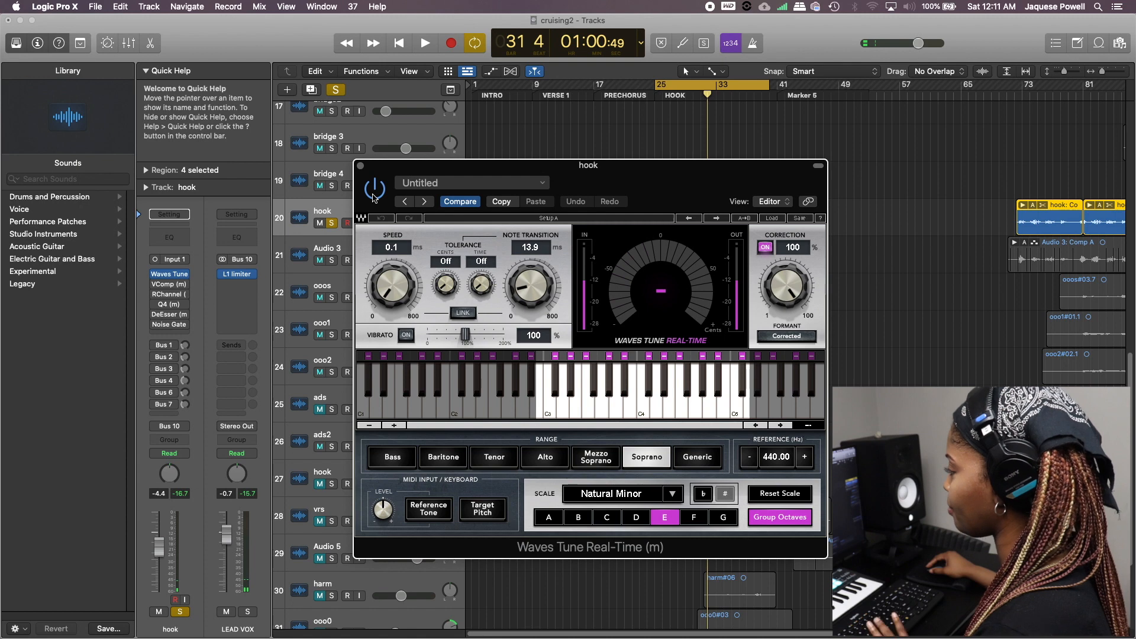
Audition the soloed hook with pitch correction active and move the Waves Tune Real-Time window aside
key("space")
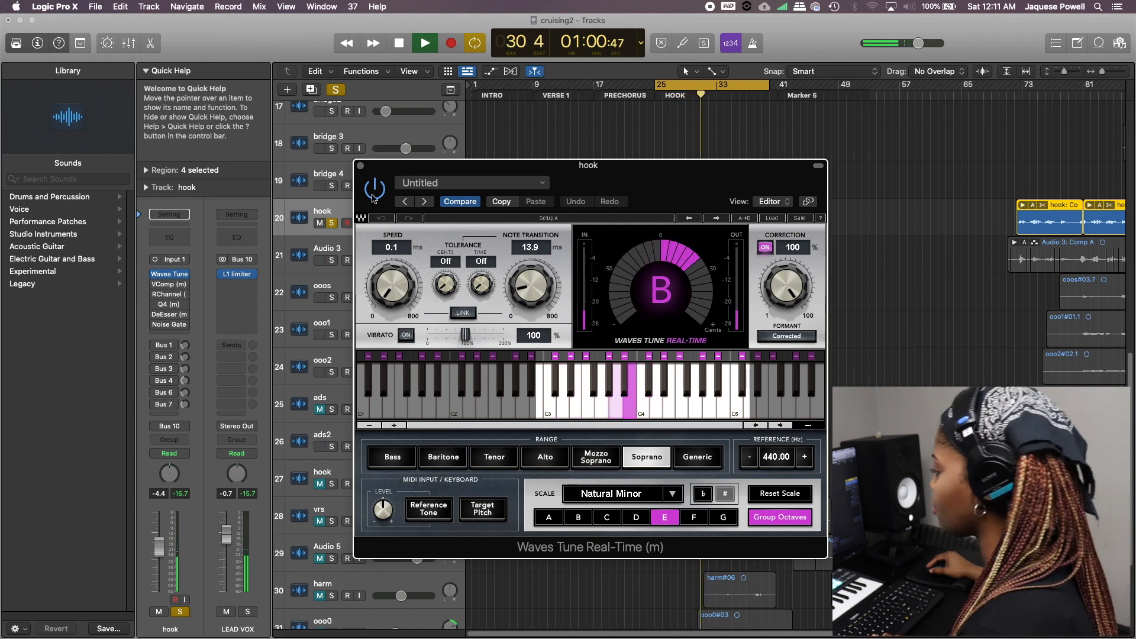
key("space")
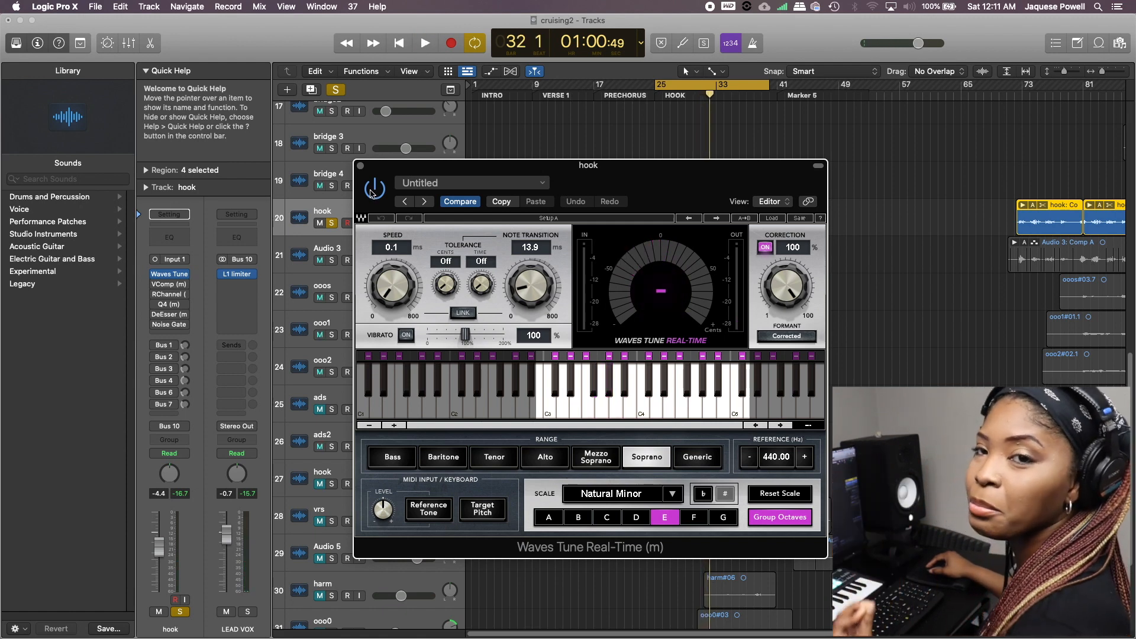
key("space")
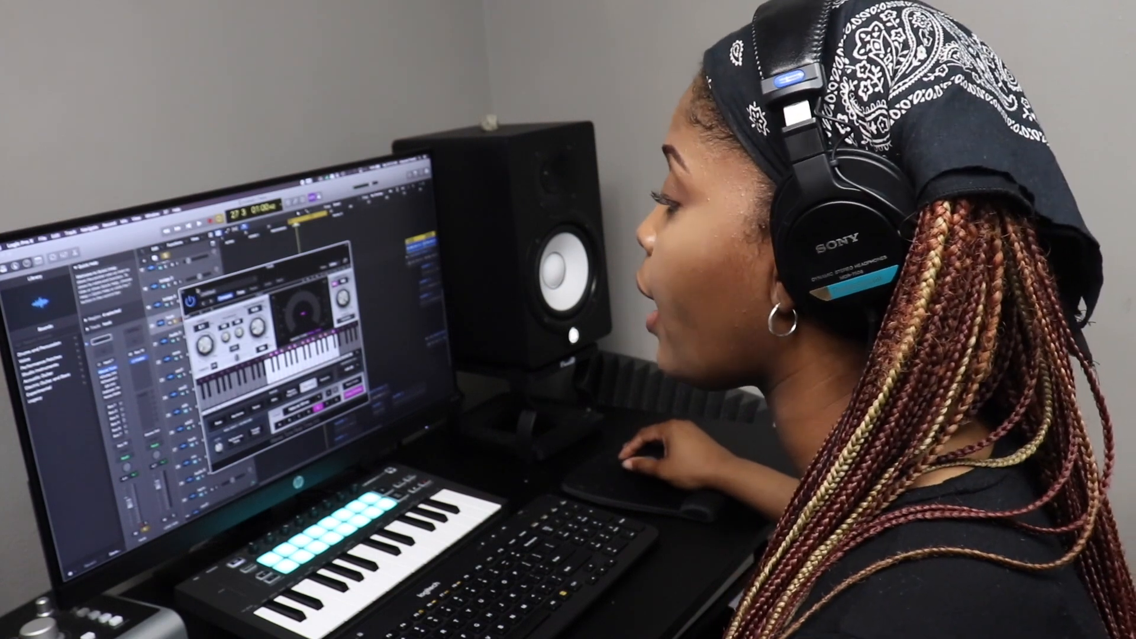
left_click_drag(269, 267, 360, 229)
left_click_drag(301, 249, 274, 301)
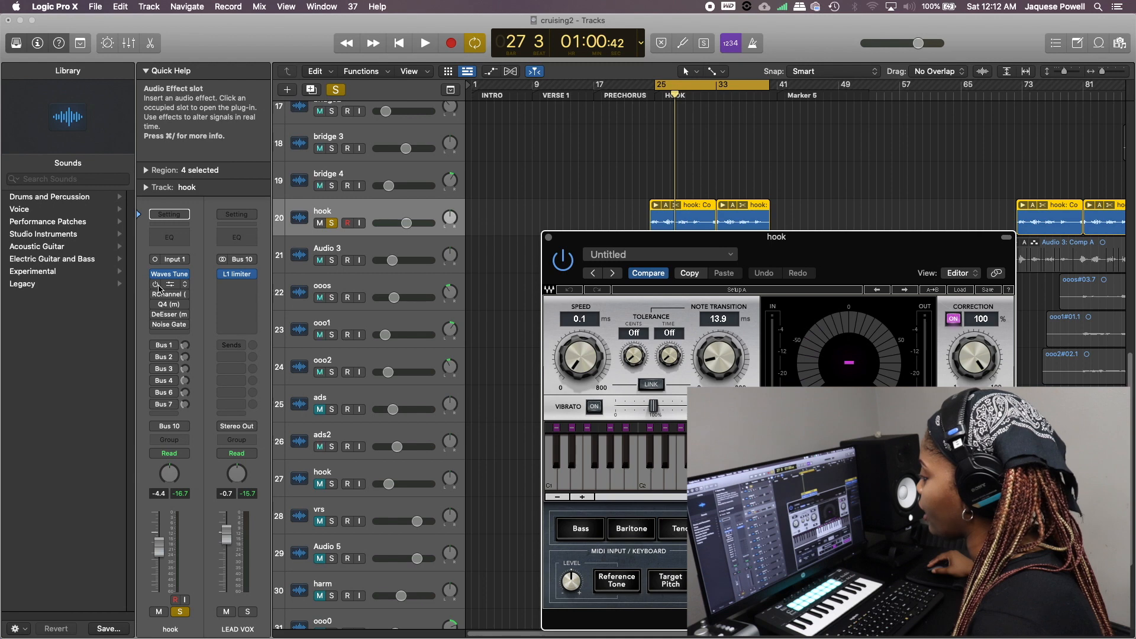
Enable the VComp compressor on the hook track and compare the looped vocal with it bypassed and active
double_click(169, 287)
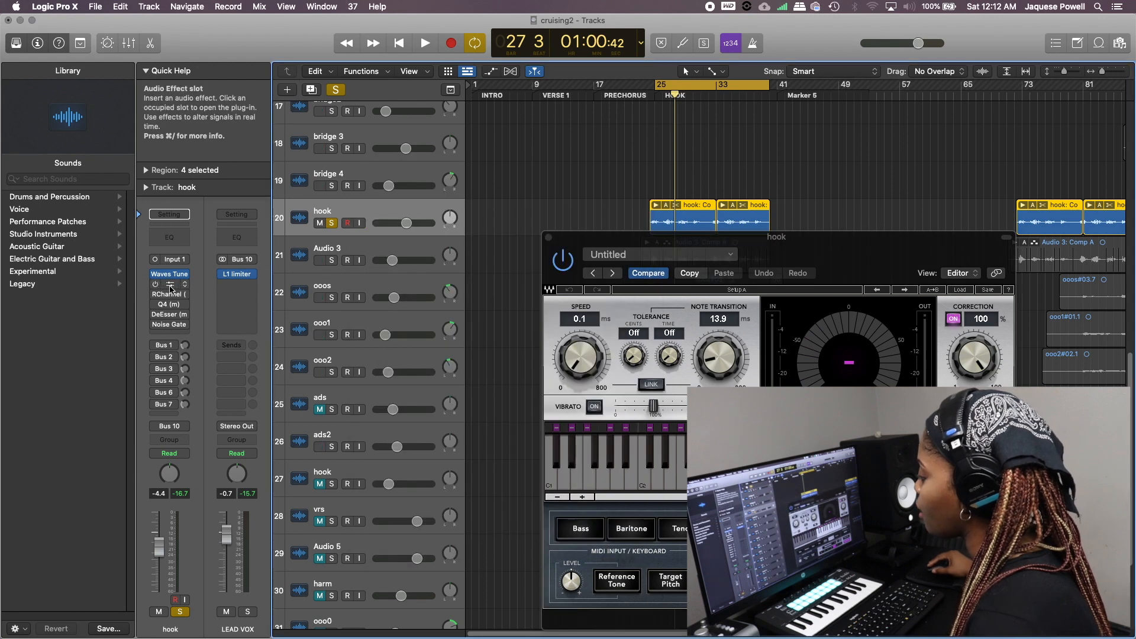
left_click(169, 287)
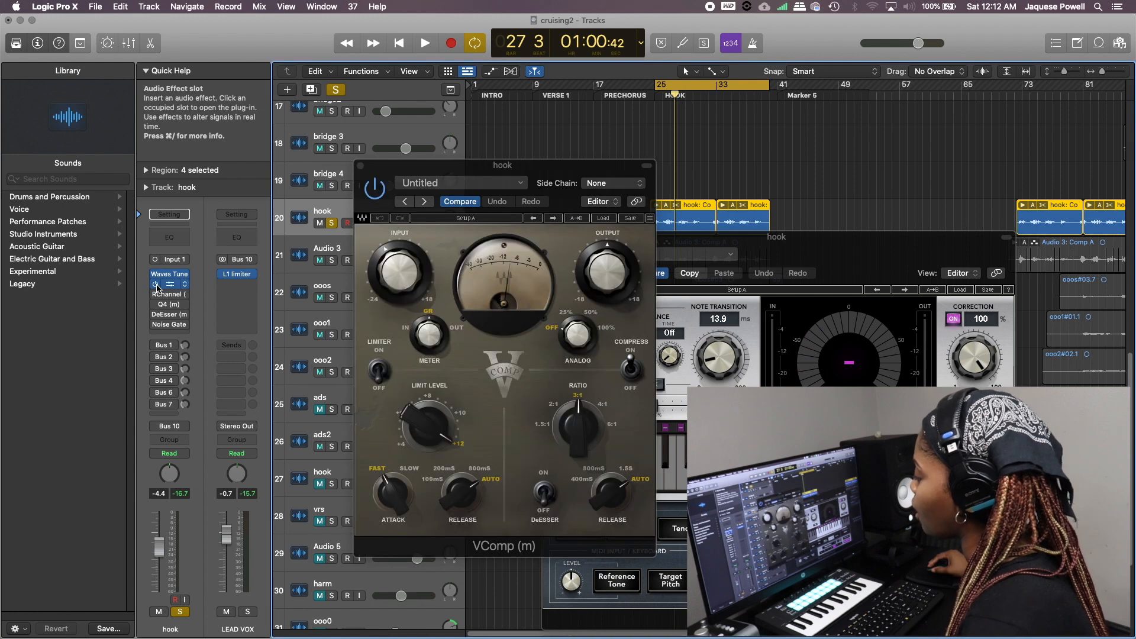
mouse_move(385, 254)
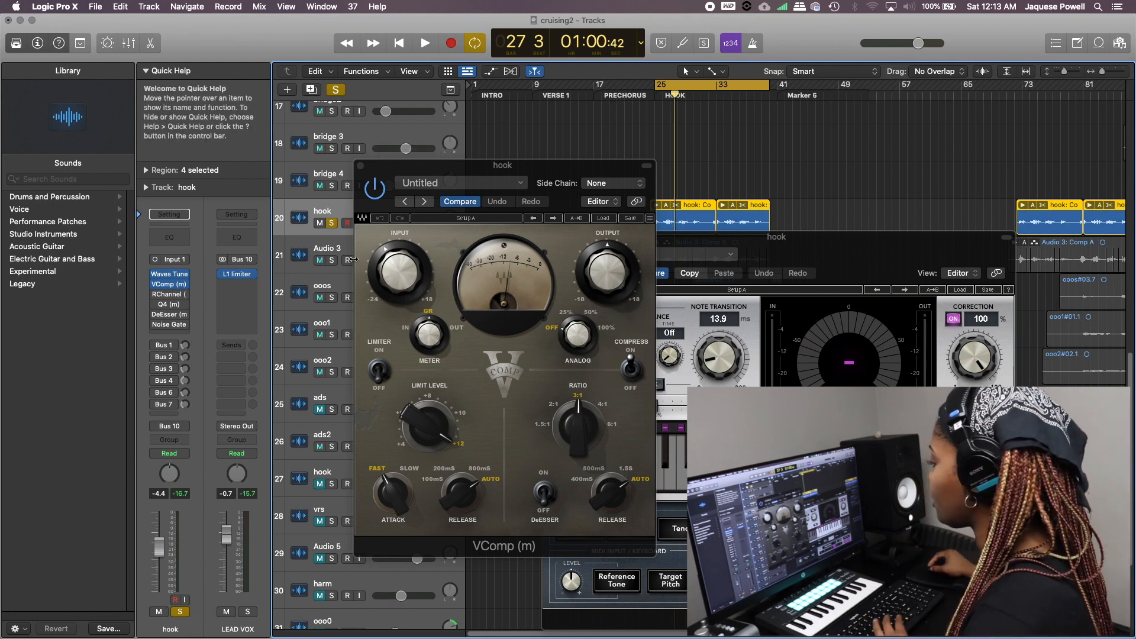
left_click(382, 200)
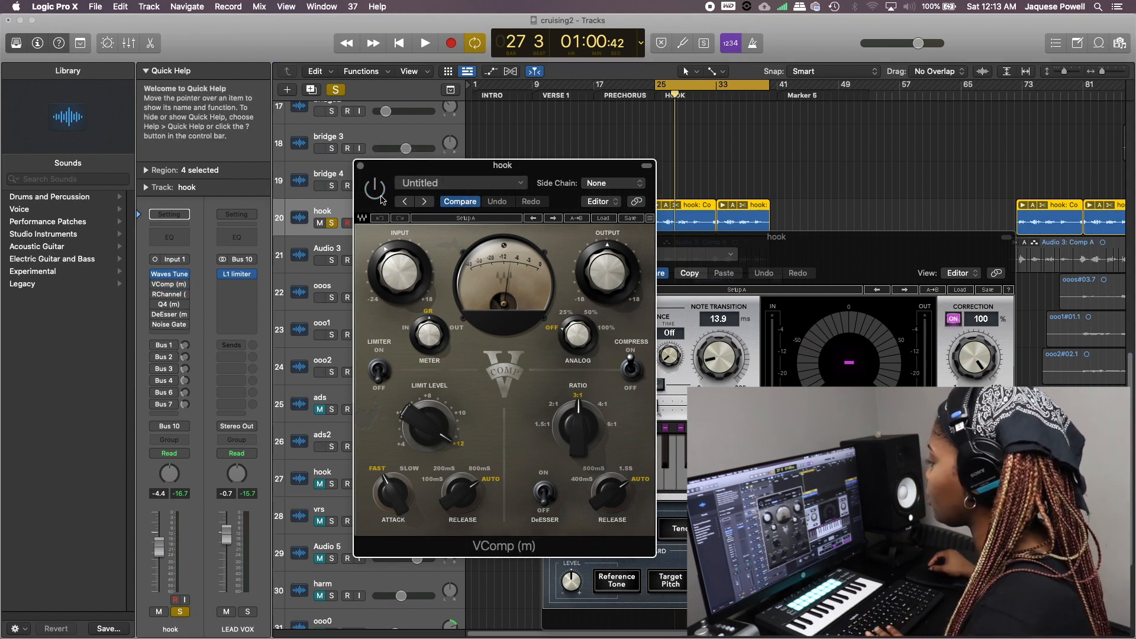
key("space")
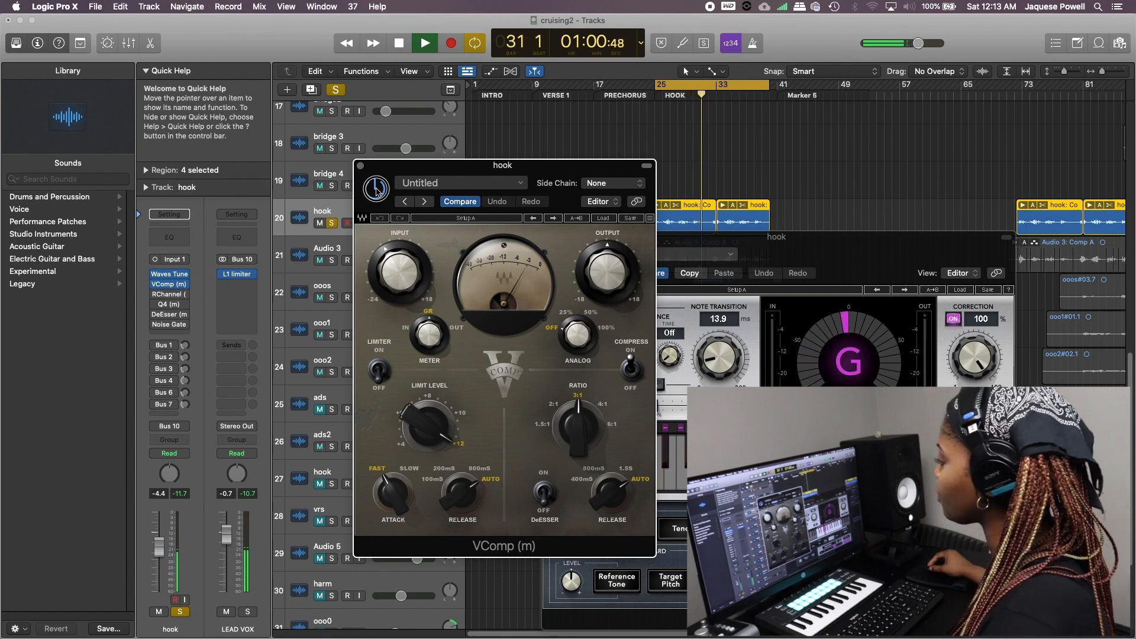
left_click(375, 189)
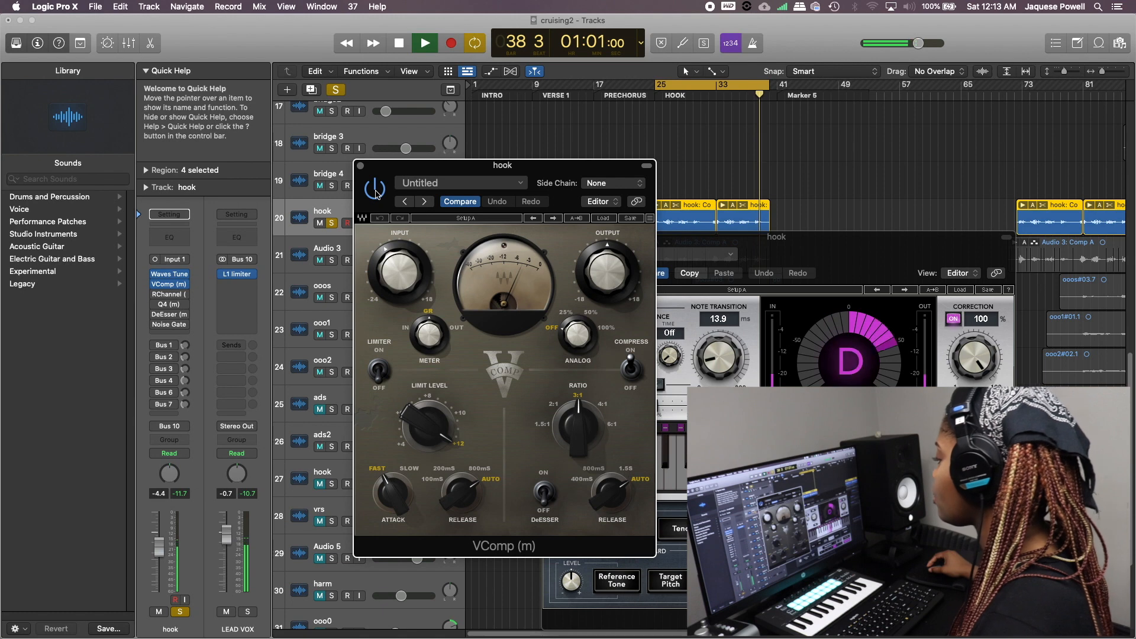
key("space")
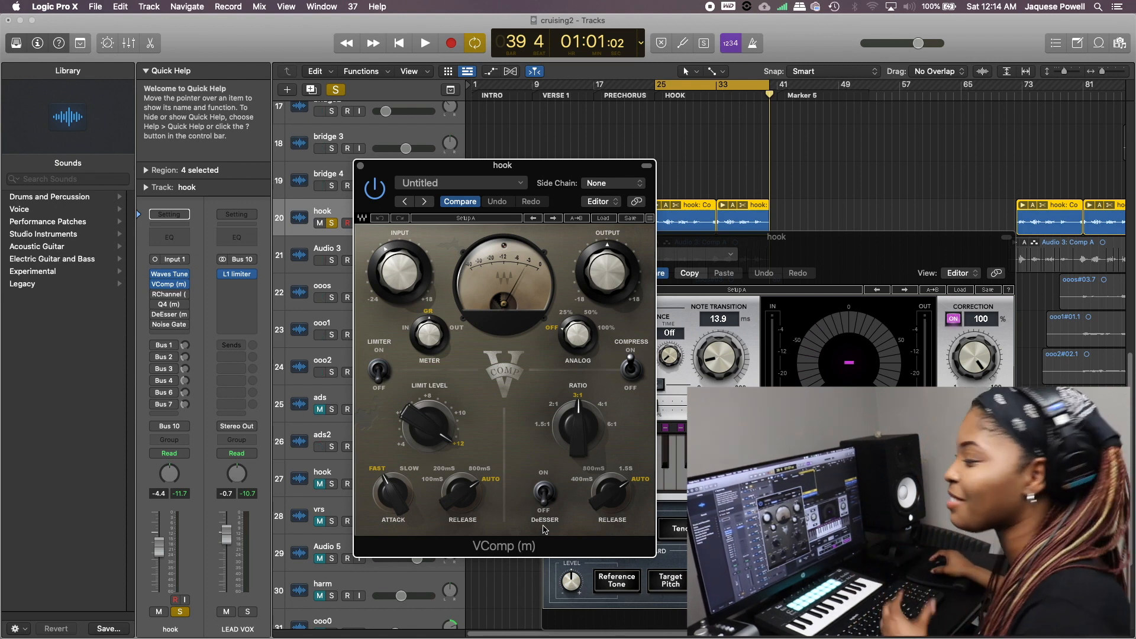
left_click(360, 166)
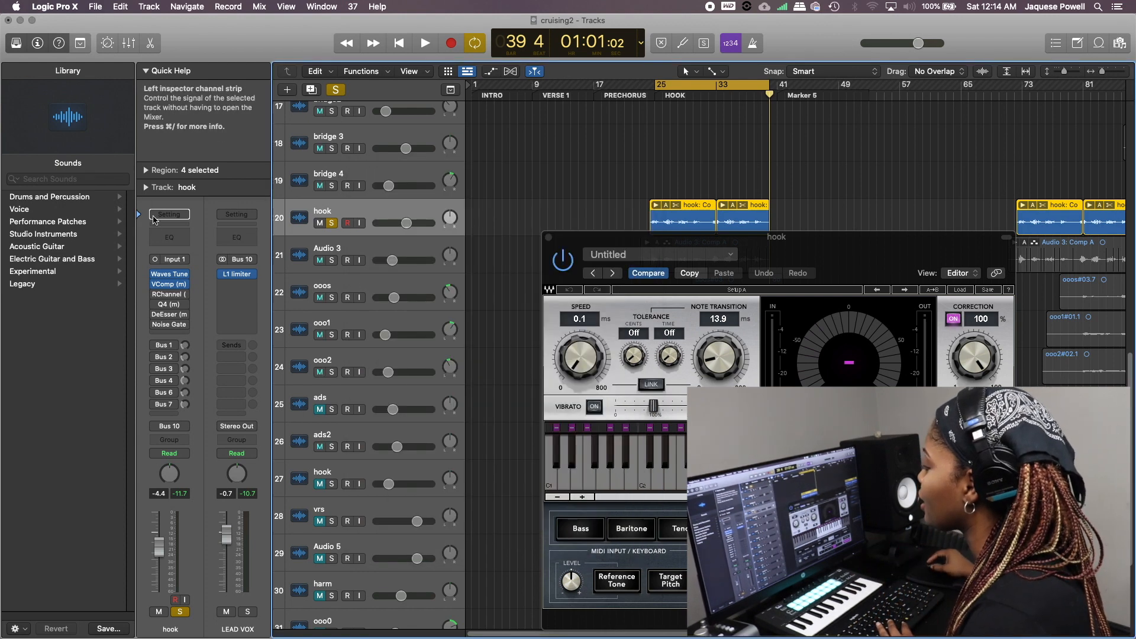
Review the four RChannel EQ bands on the hook track, and enable the plug-in while auditioning the loop
left_click(170, 296)
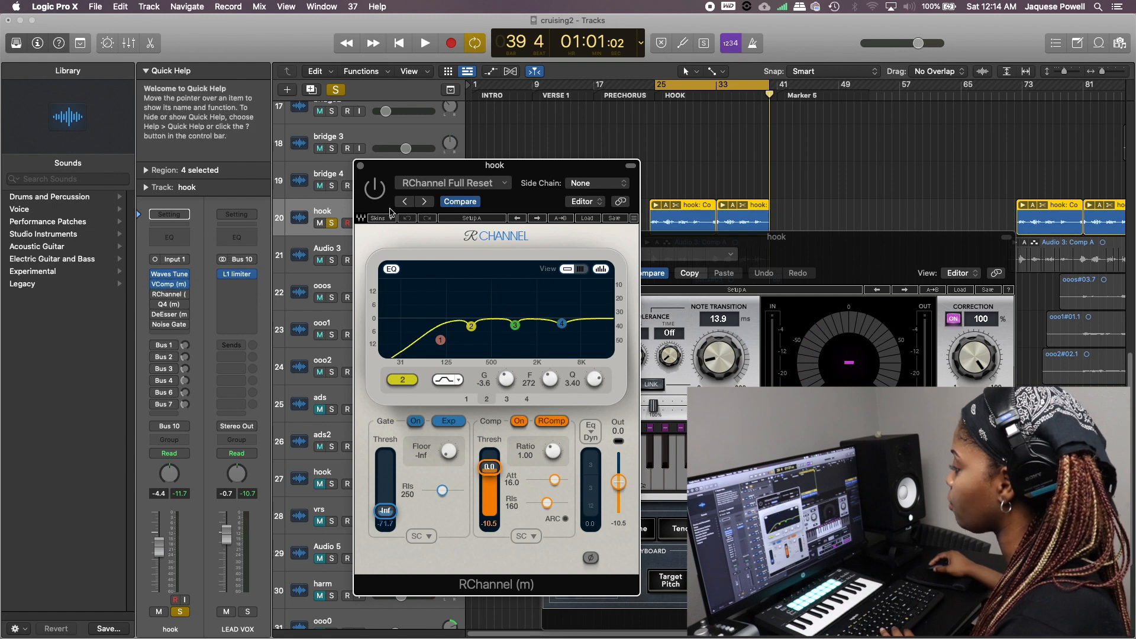
left_click(440, 340)
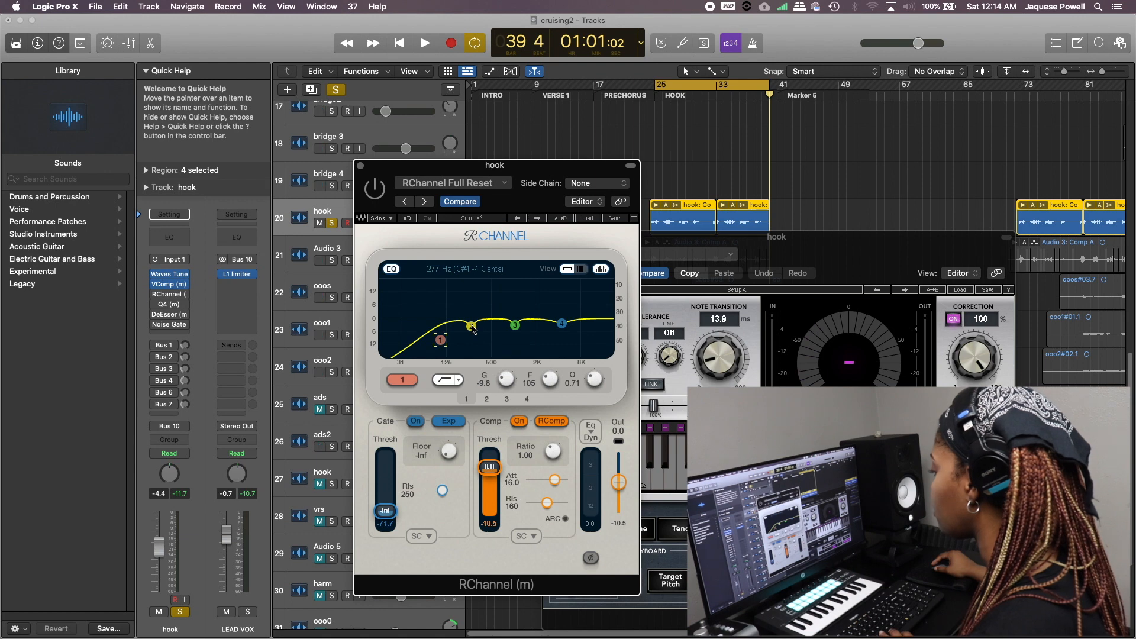
left_click(472, 327)
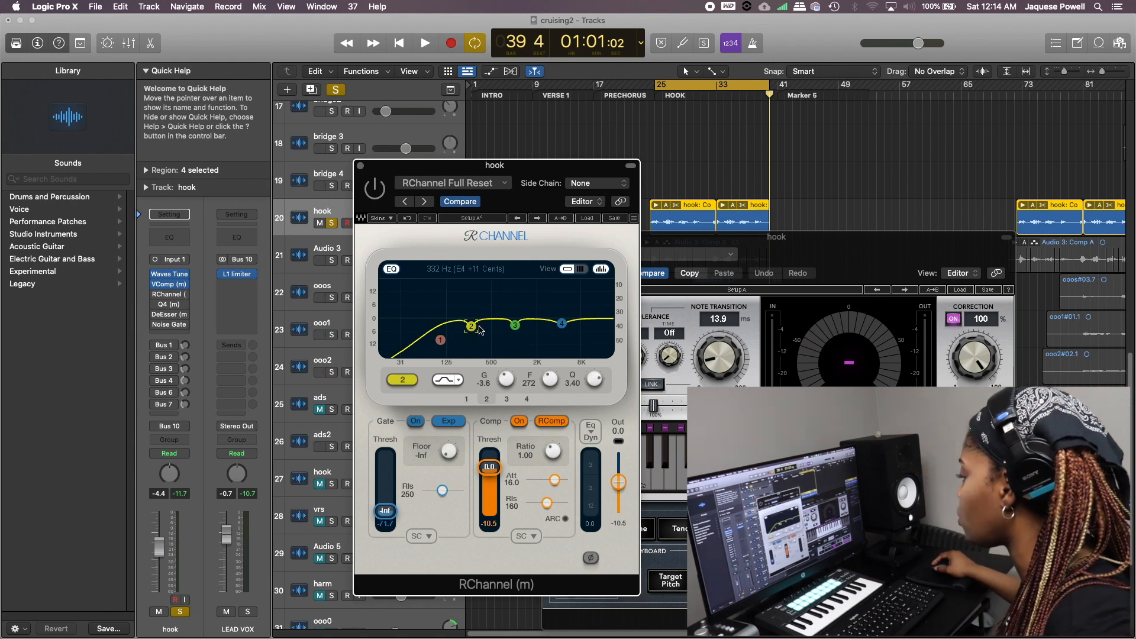
left_click(515, 326)
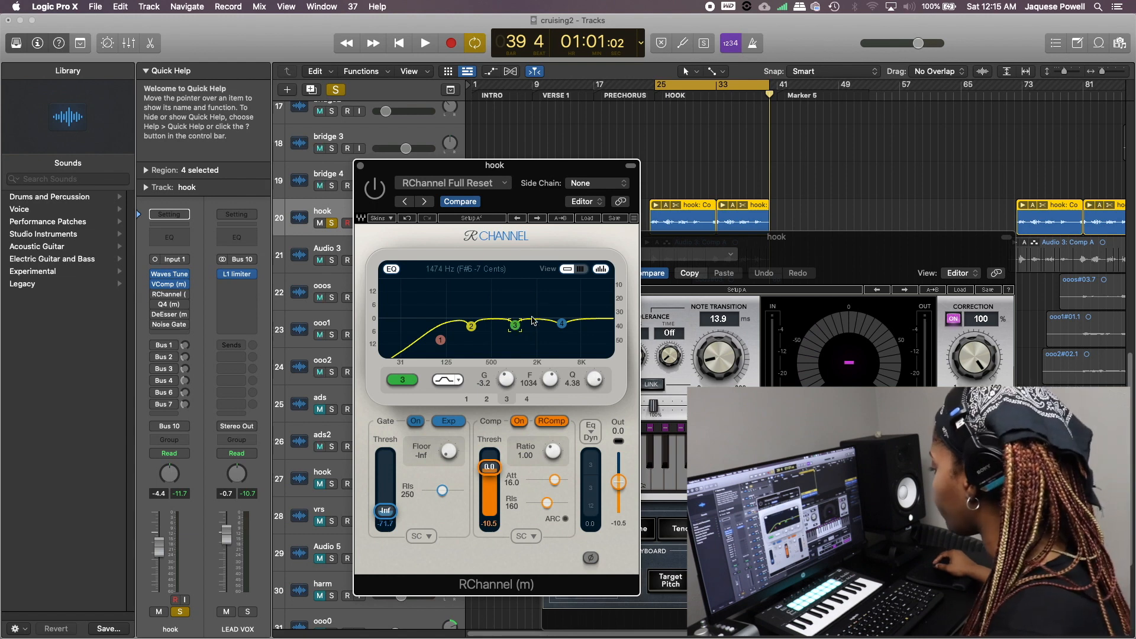
left_click(562, 323)
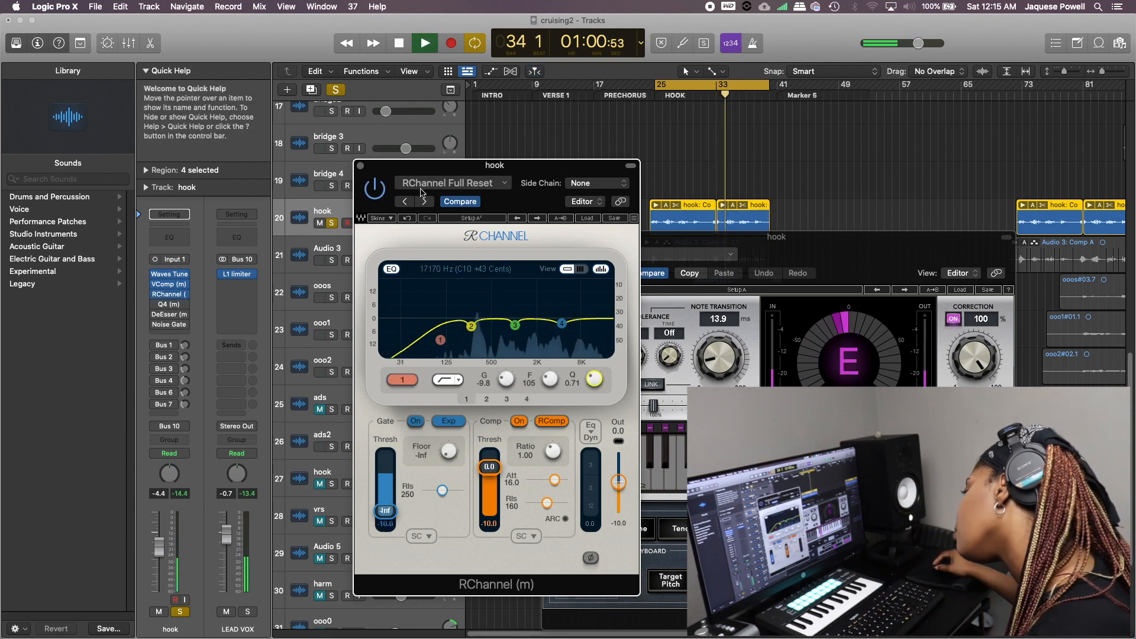
left_click(377, 190)
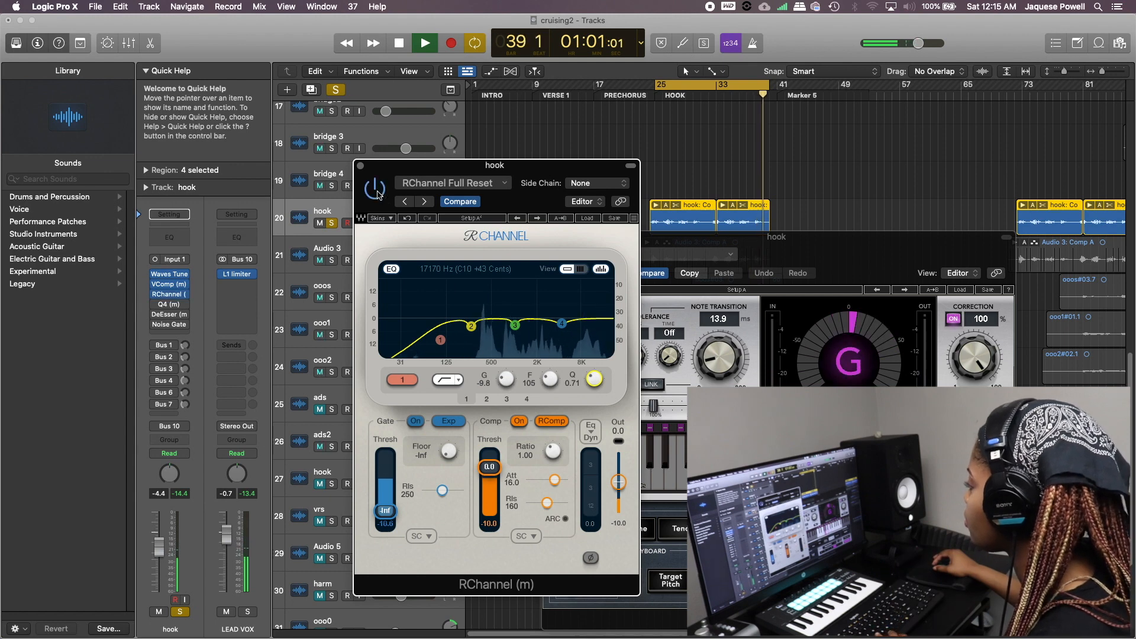
key("space")
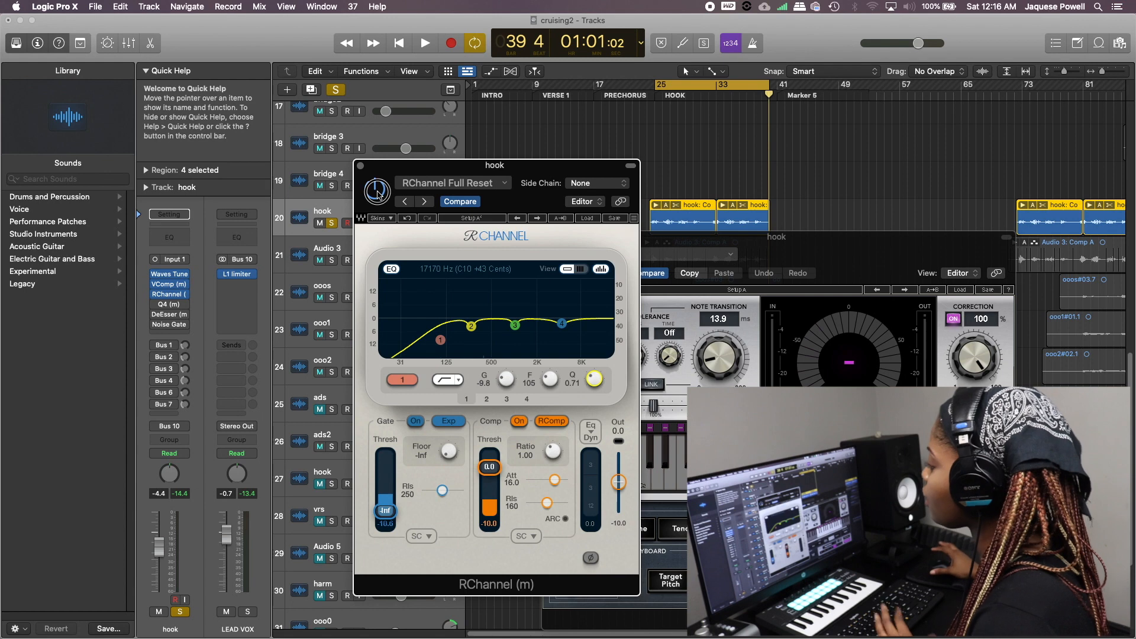
Review bands 1 and 4 of the hook track's Q4 equalizer and enable the plug-in while auditioning the loop
left_click(169, 304)
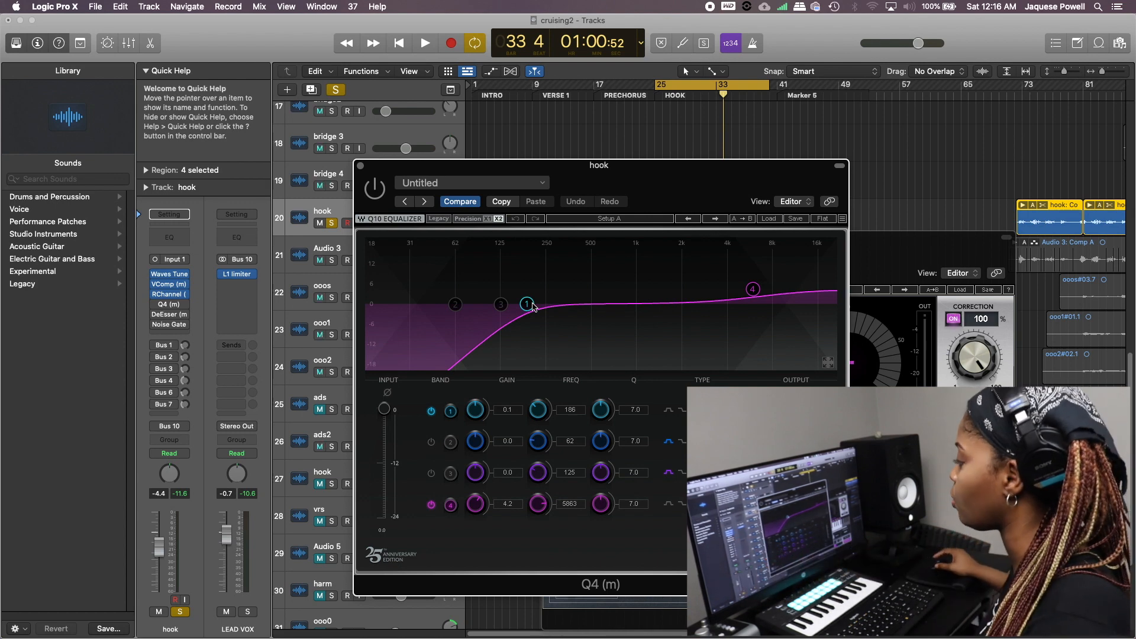
left_click(527, 305)
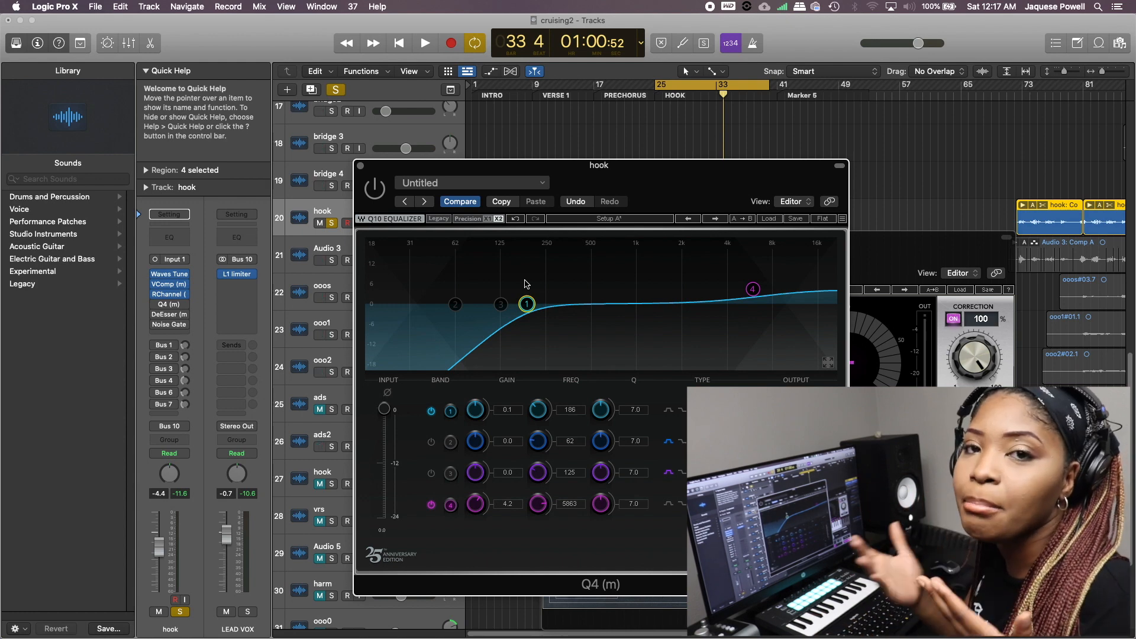
left_click(755, 289)
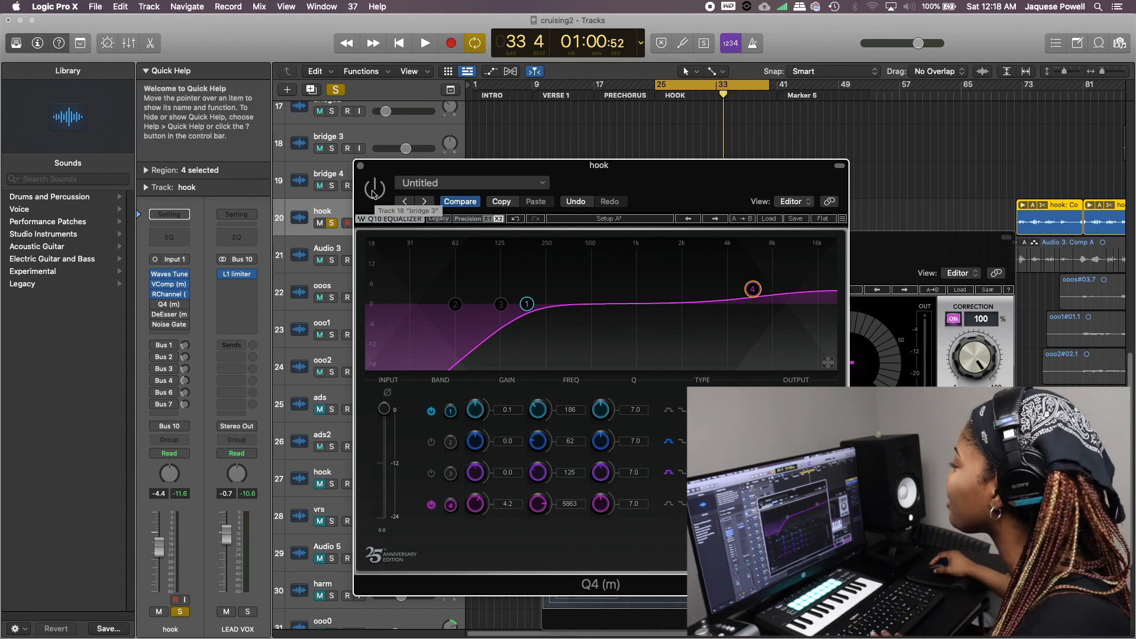
key("space")
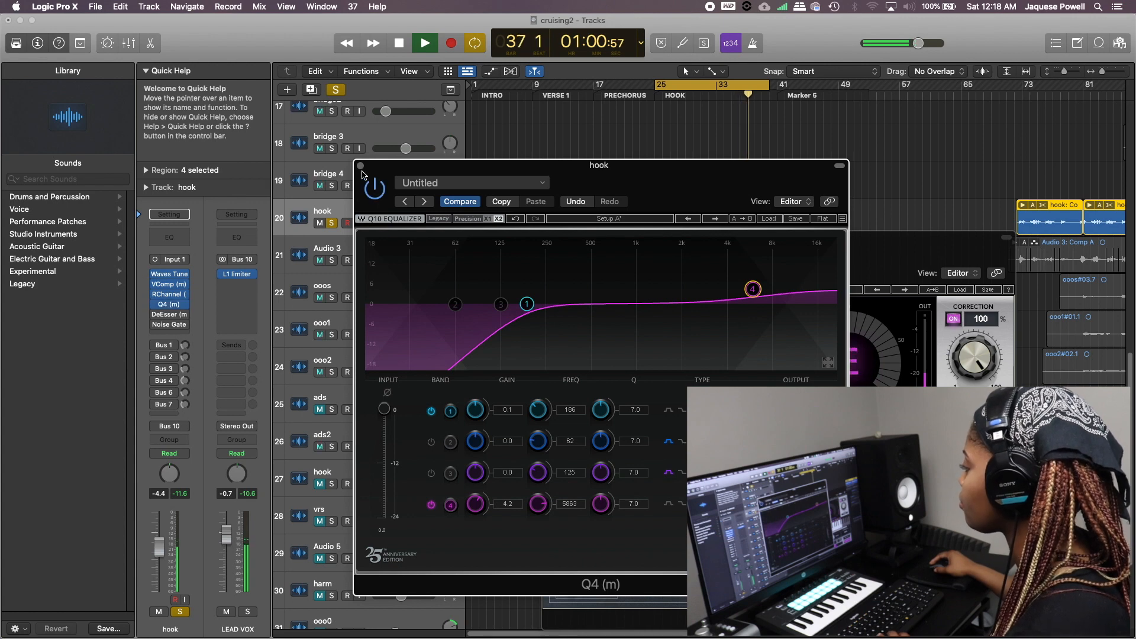
key("space")
left_click(360, 166)
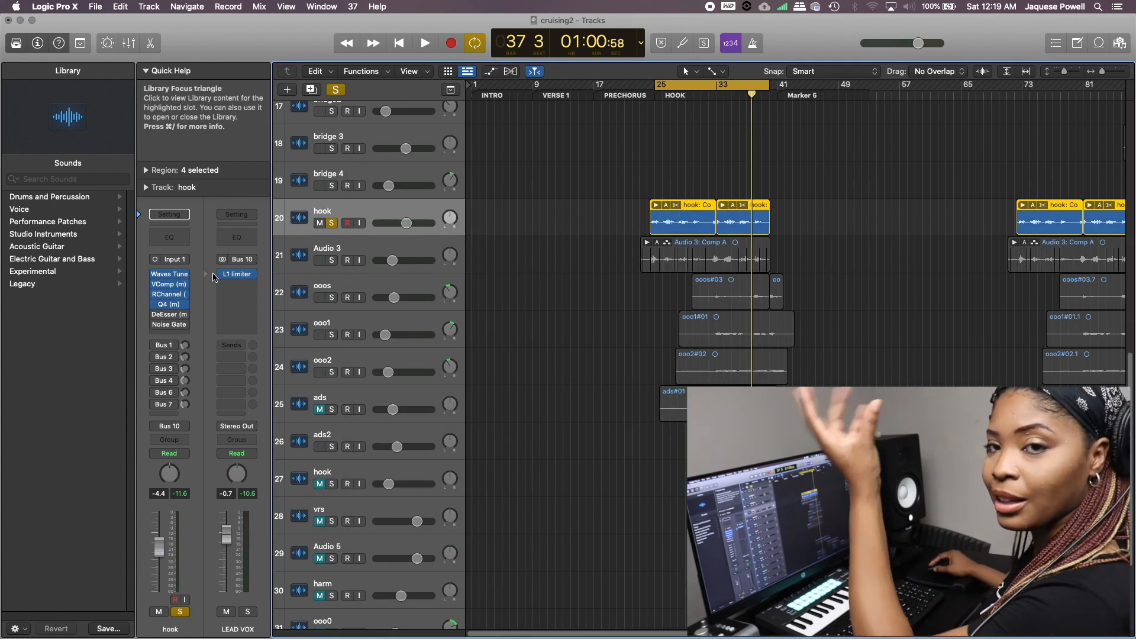
Open the DeEsser on the hook track and compare the vocal around bar 33 with it bypassed and active
left_click(167, 318)
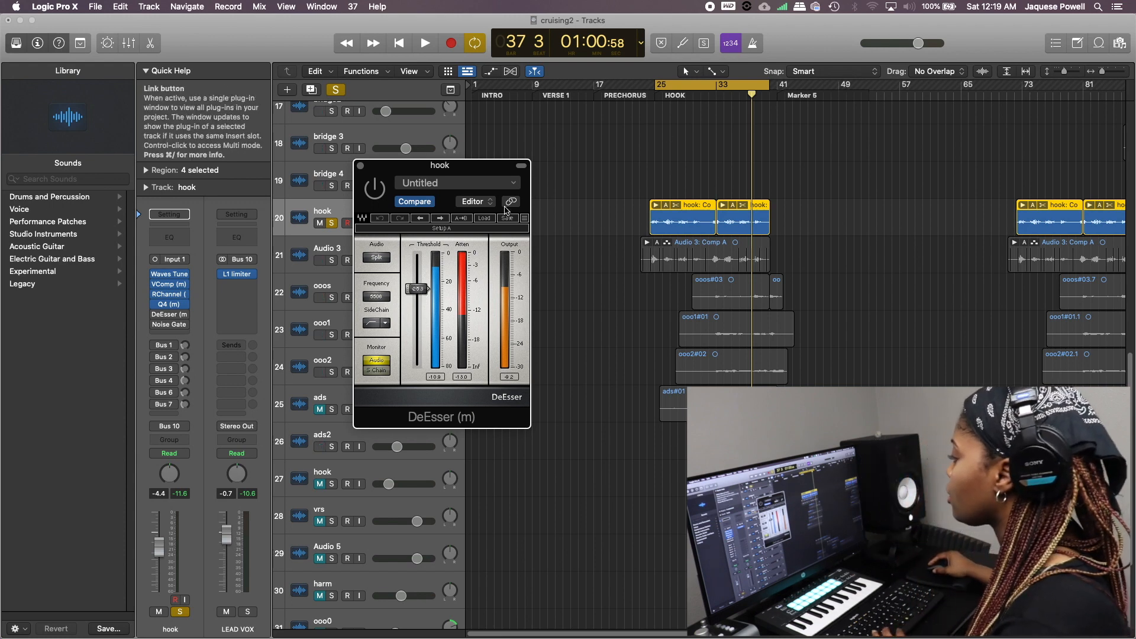
key("space")
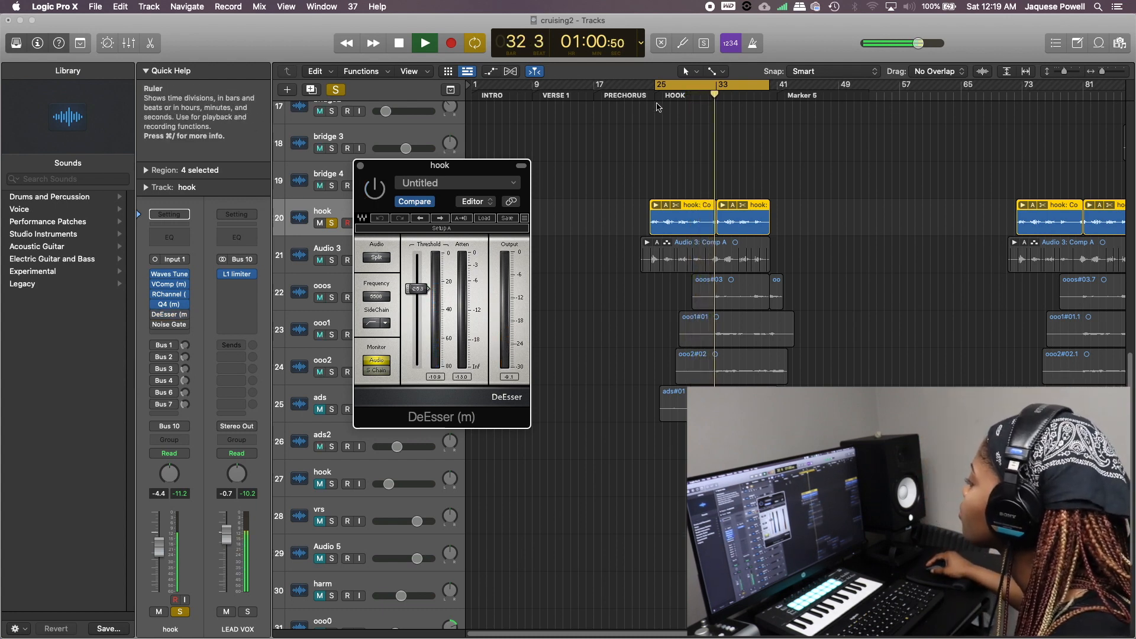
key("super+z")
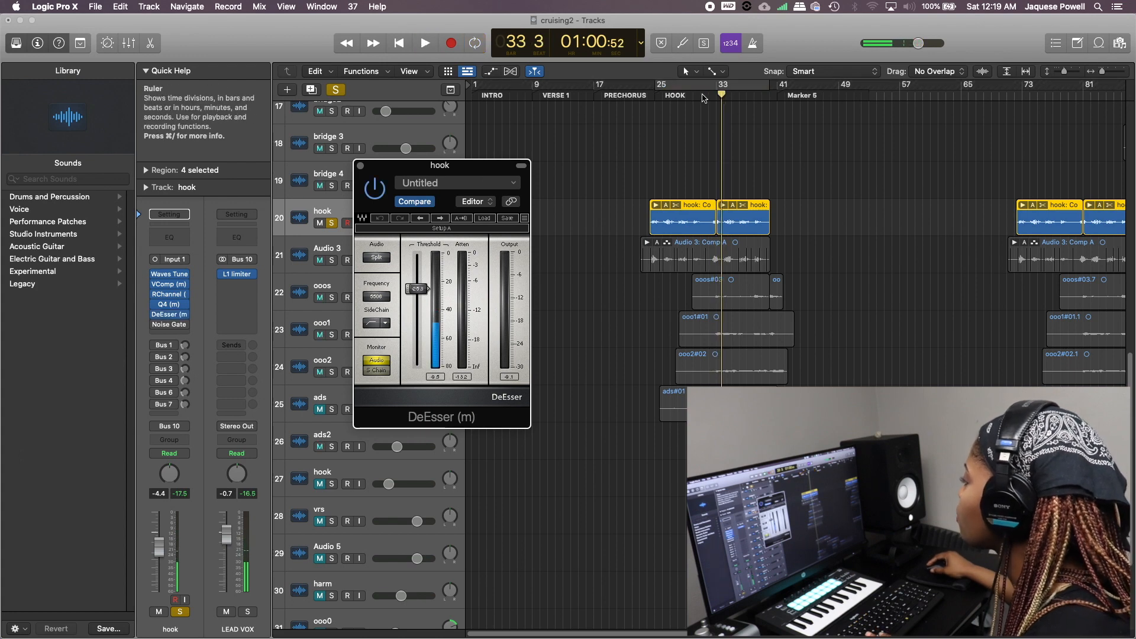
left_click(708, 95)
key("space")
left_click(377, 189)
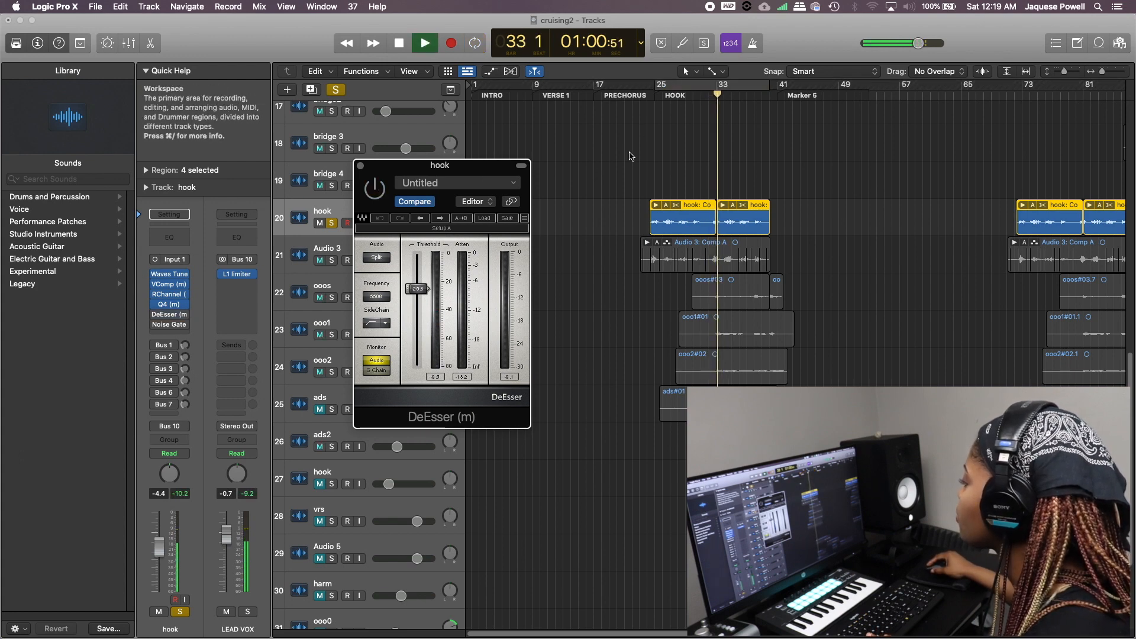
Replay the hook from just before bar 33, switch the DeEsser on, and close its window
key("space")
left_click(710, 95)
key("space")
left_click(374, 190)
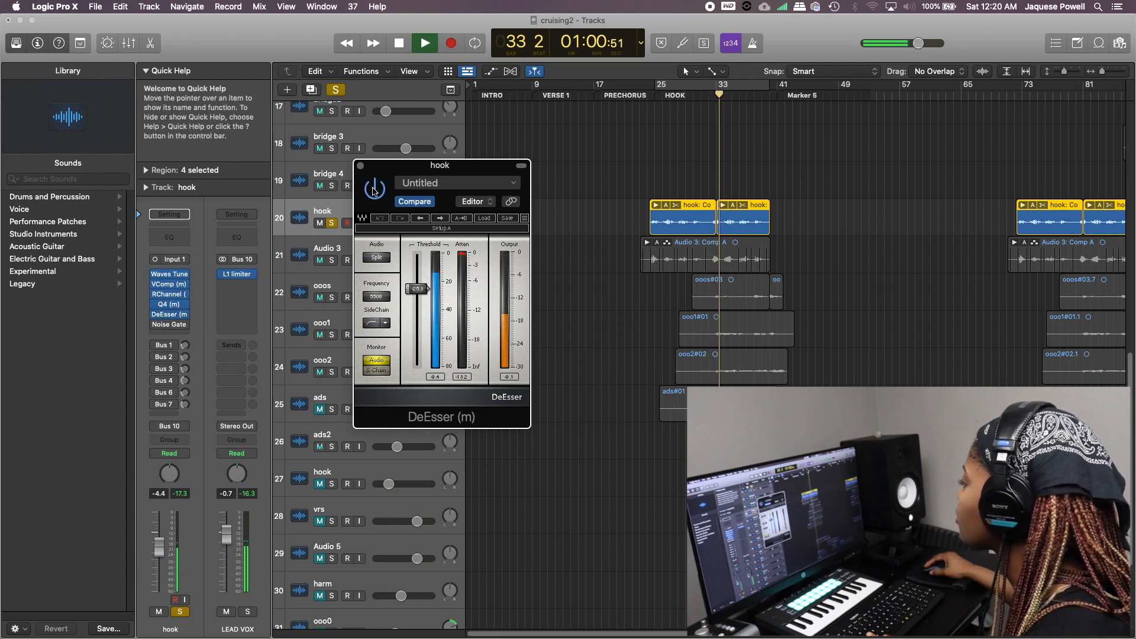
left_click(361, 166)
key("space")
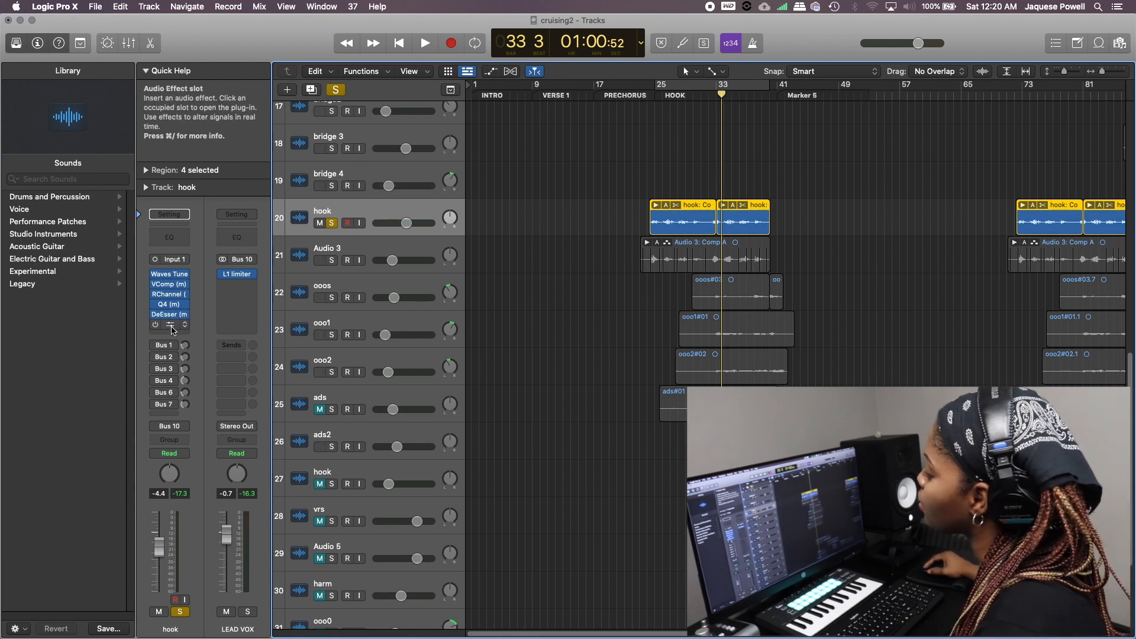
Open the Noise Gate on the hook track, restore the cycle range, and enable the gate while auditioning the loop
left_click(172, 326)
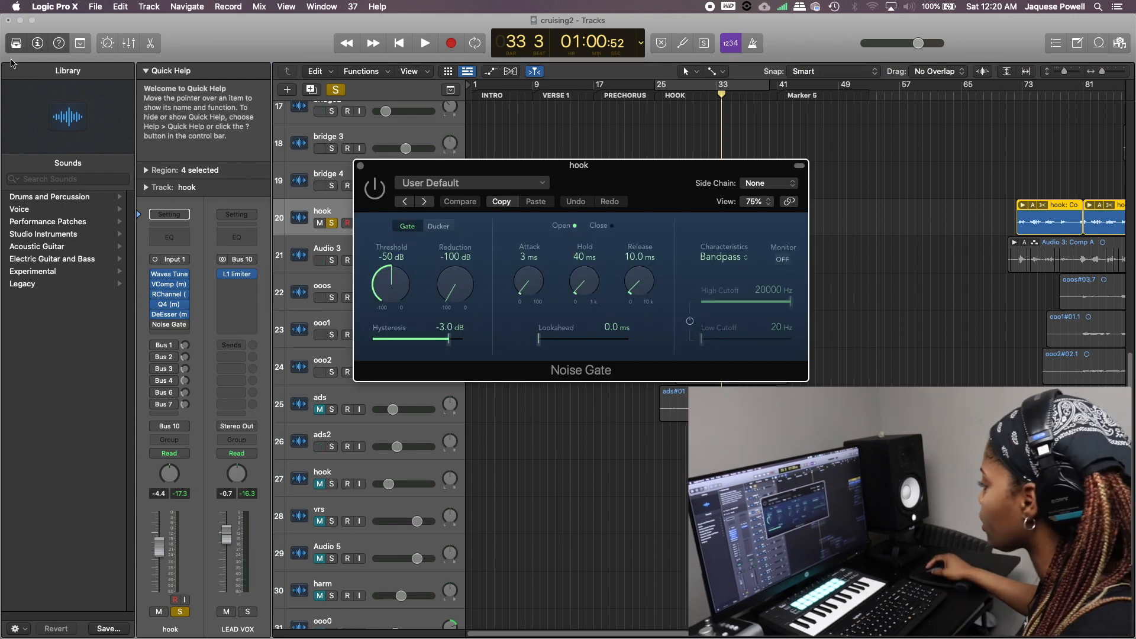
left_click_drag(417, 175, 408, 161)
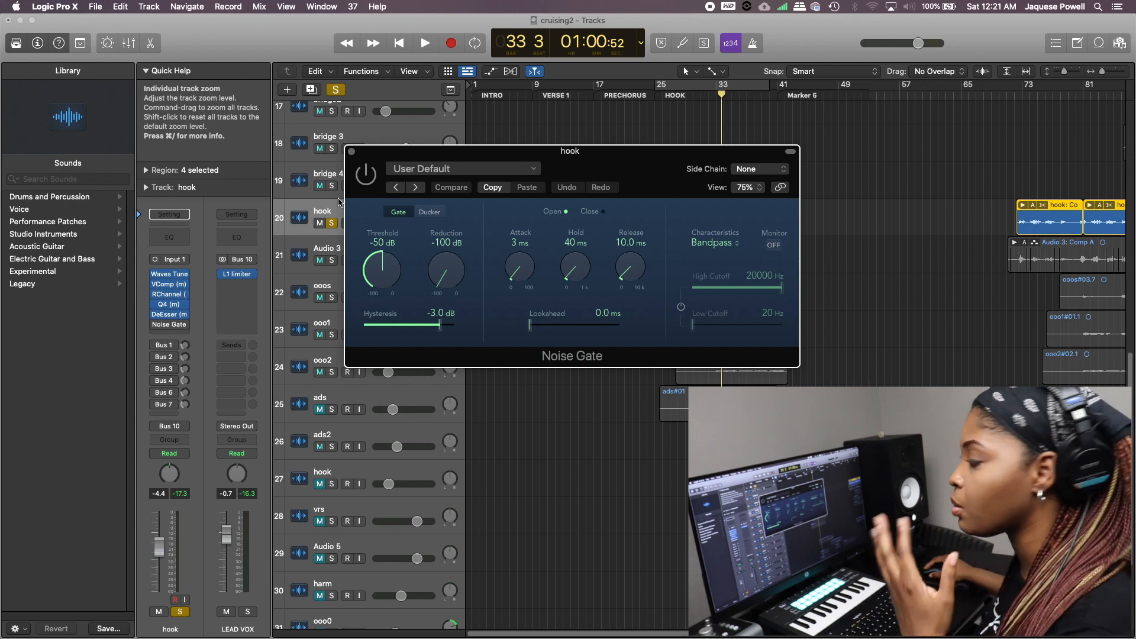
left_click(697, 83)
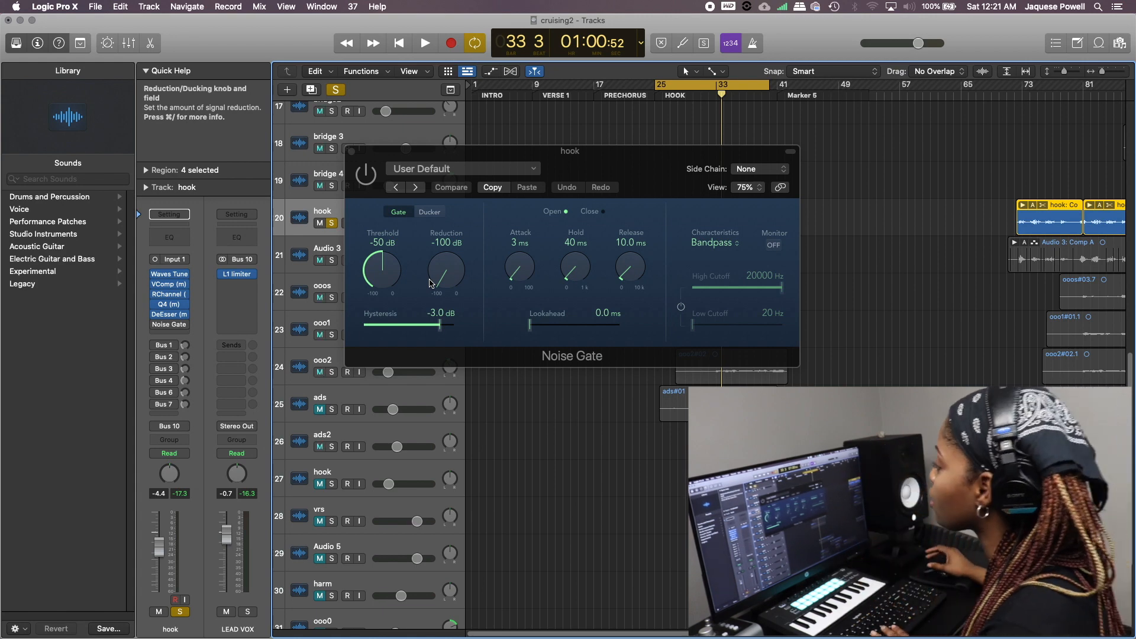
key("space")
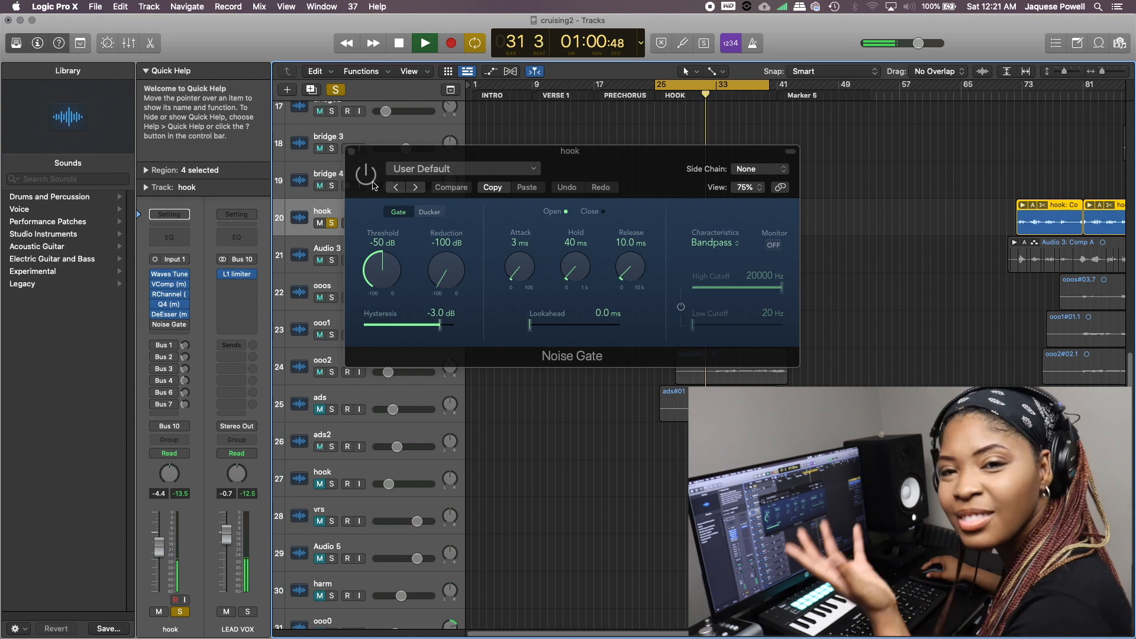
key("space")
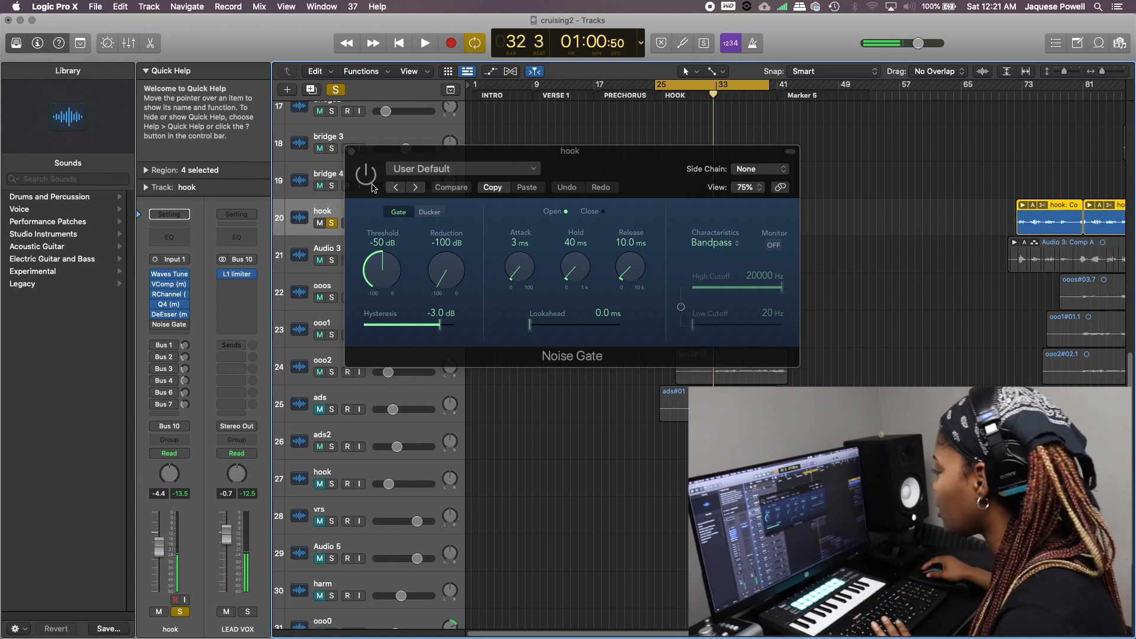
key("space")
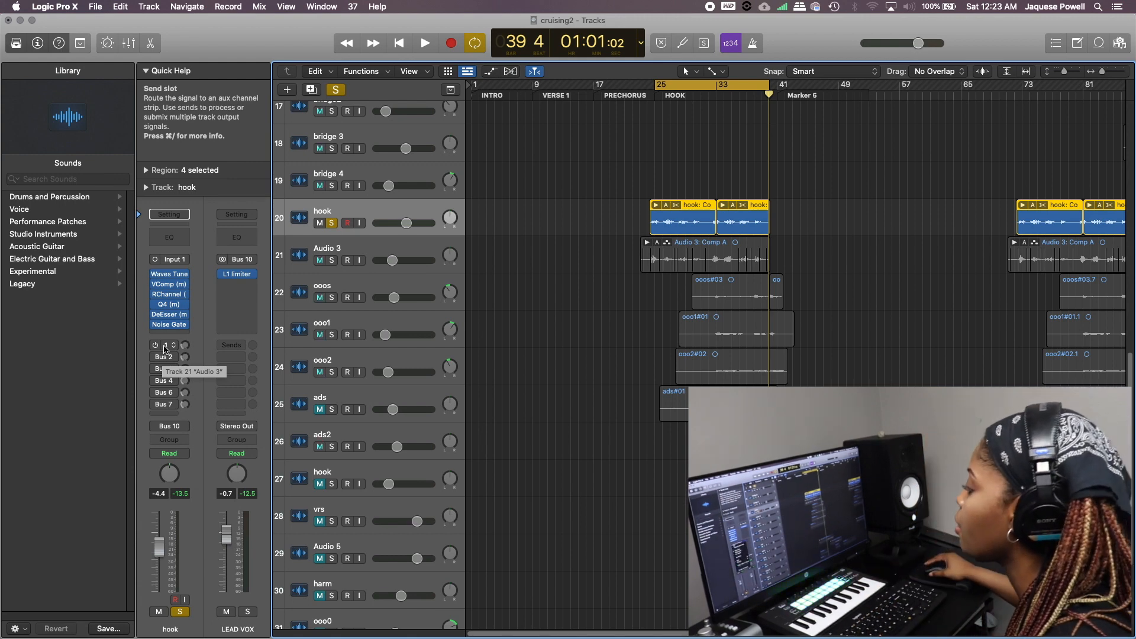
Switch on the hook track's Bus 1 send and open the RVerb plug-in on its aux channel
left_click(165, 349)
left_click(169, 346)
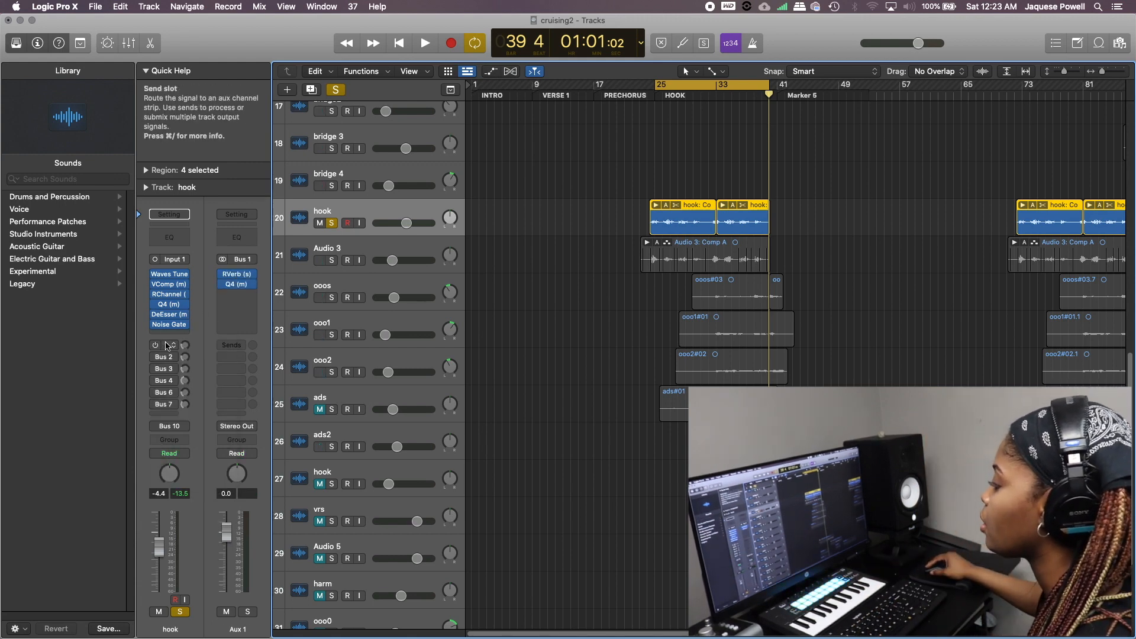
left_click(237, 276)
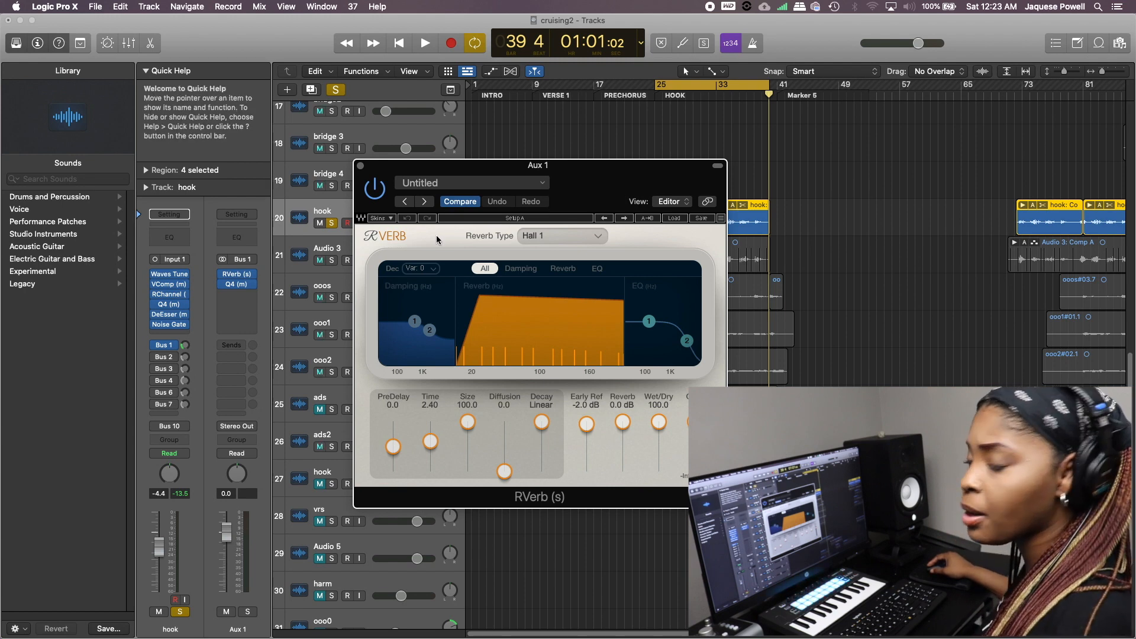
Try the Hall 2 reverb type in RVerb, return it to Hall 1, and close the plug-in
left_click(588, 236)
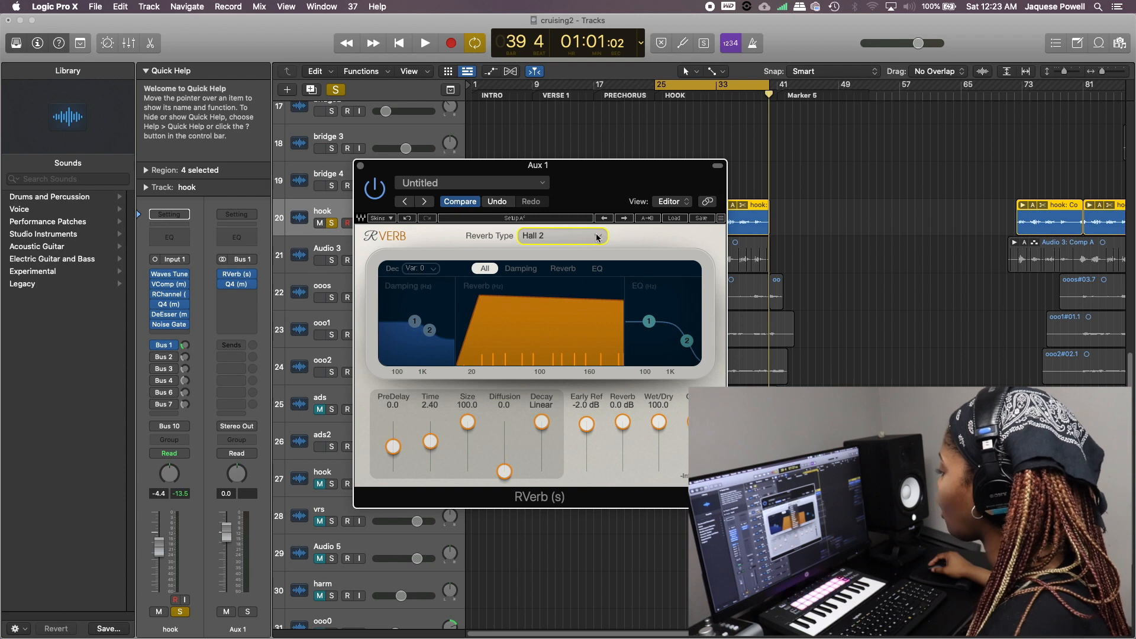
left_click(598, 237)
left_click(541, 253)
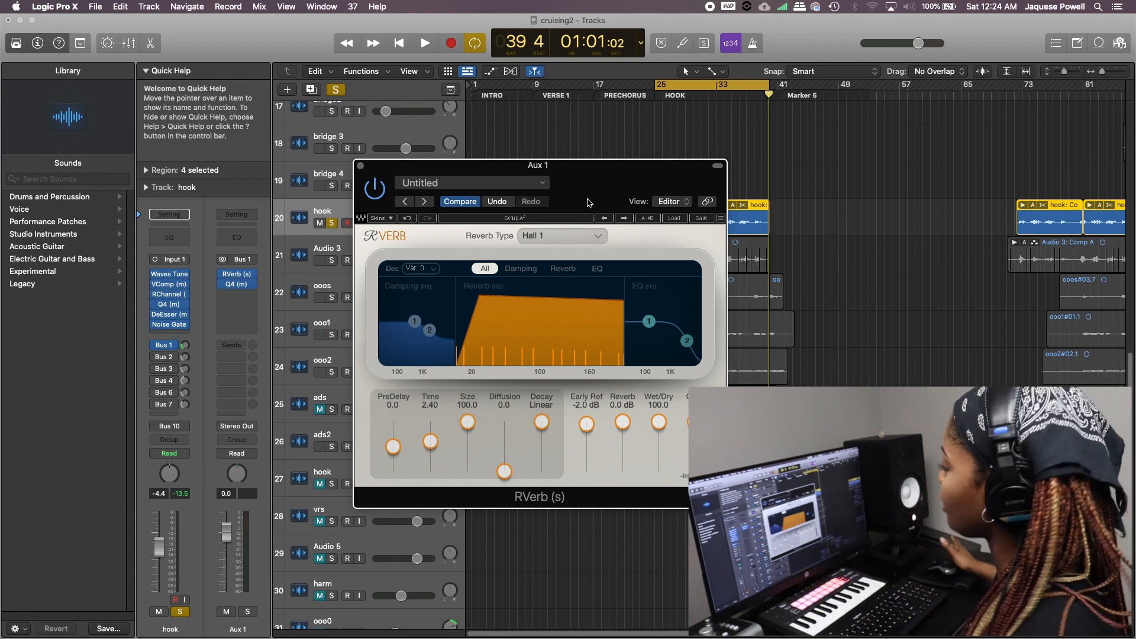
left_click(361, 166)
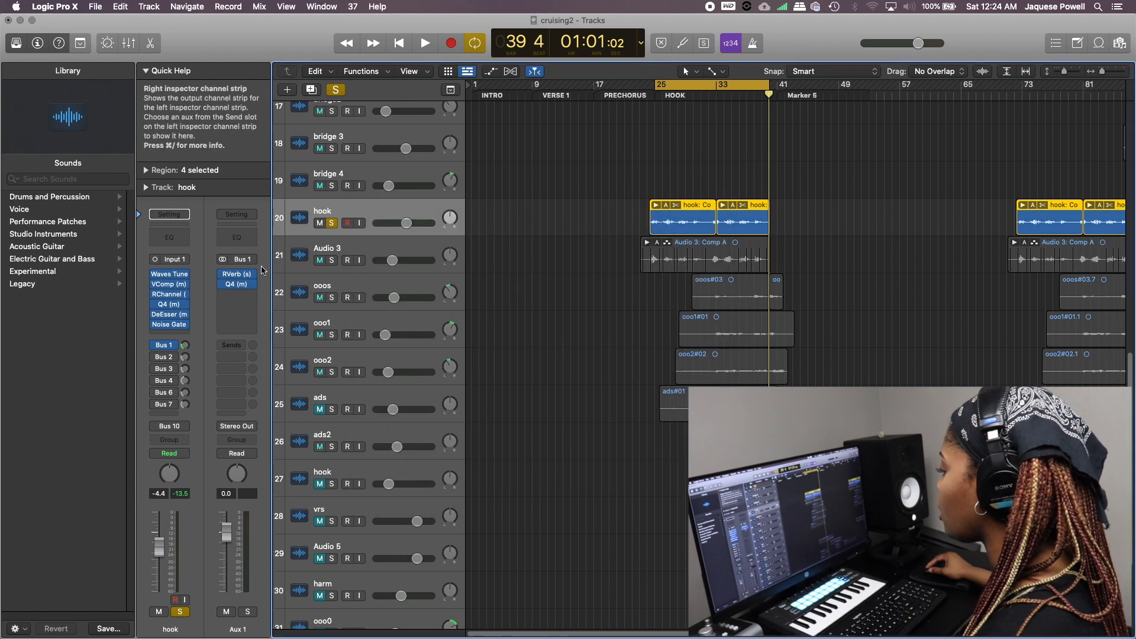
Review the low-cut curve of the Q4 equalizer that follows RVerb on the Bus 1 aux channel
left_click(237, 284)
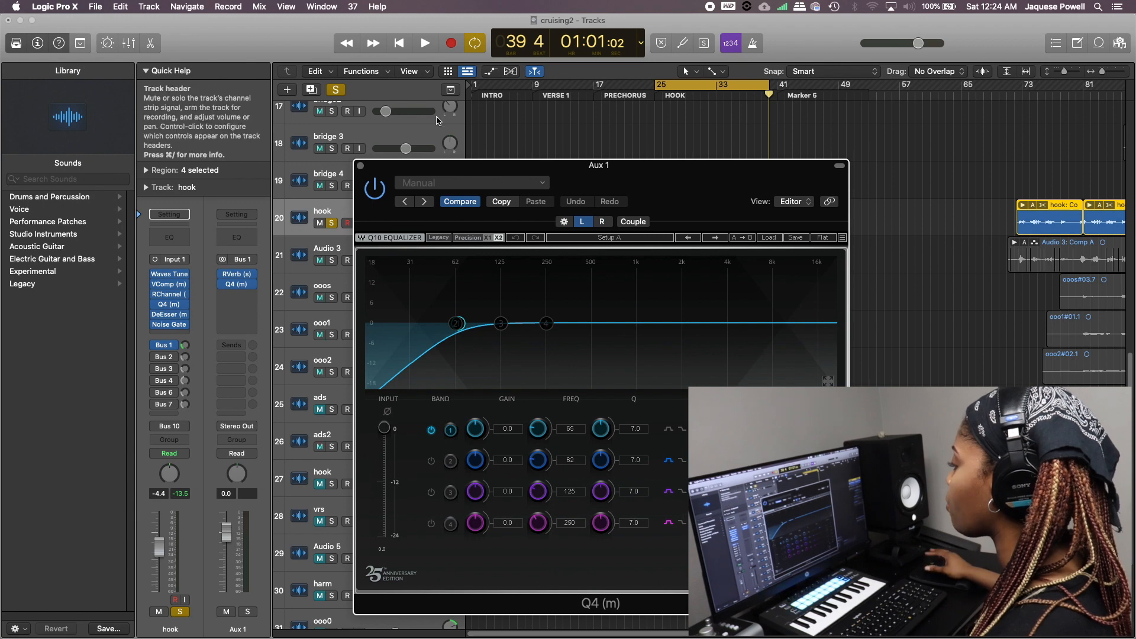
left_click(361, 165)
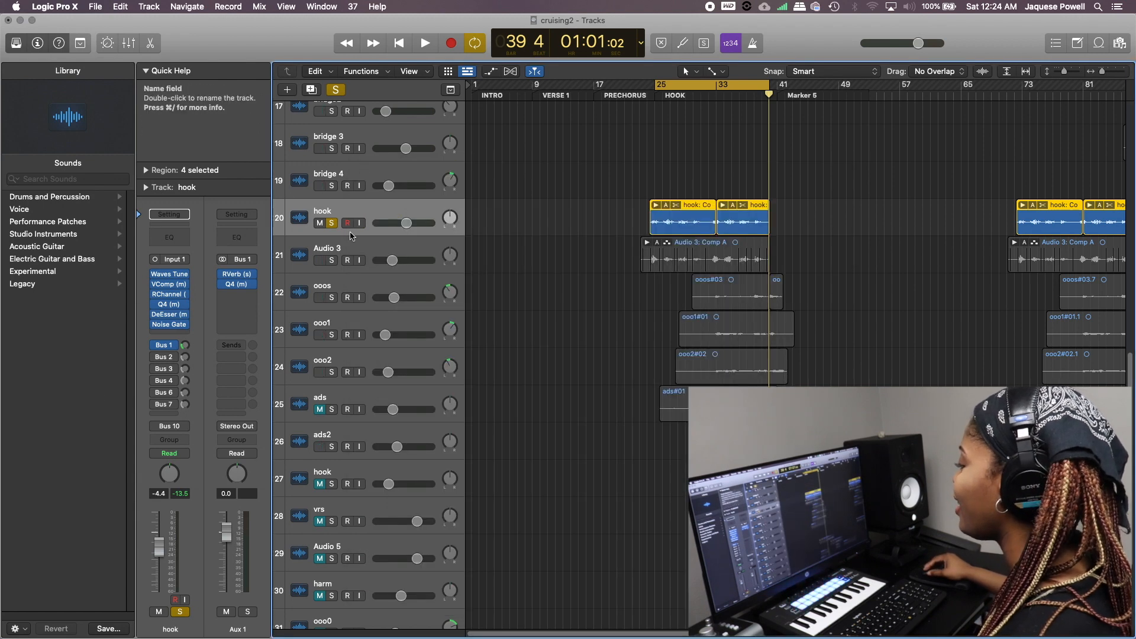
left_click(238, 284)
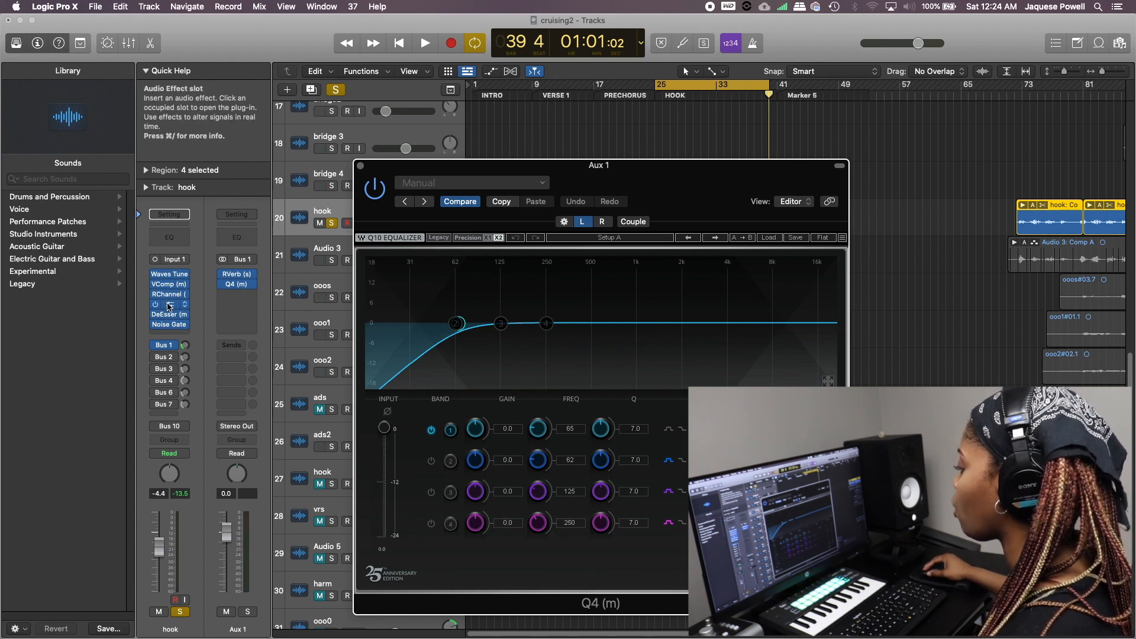
key("super+w")
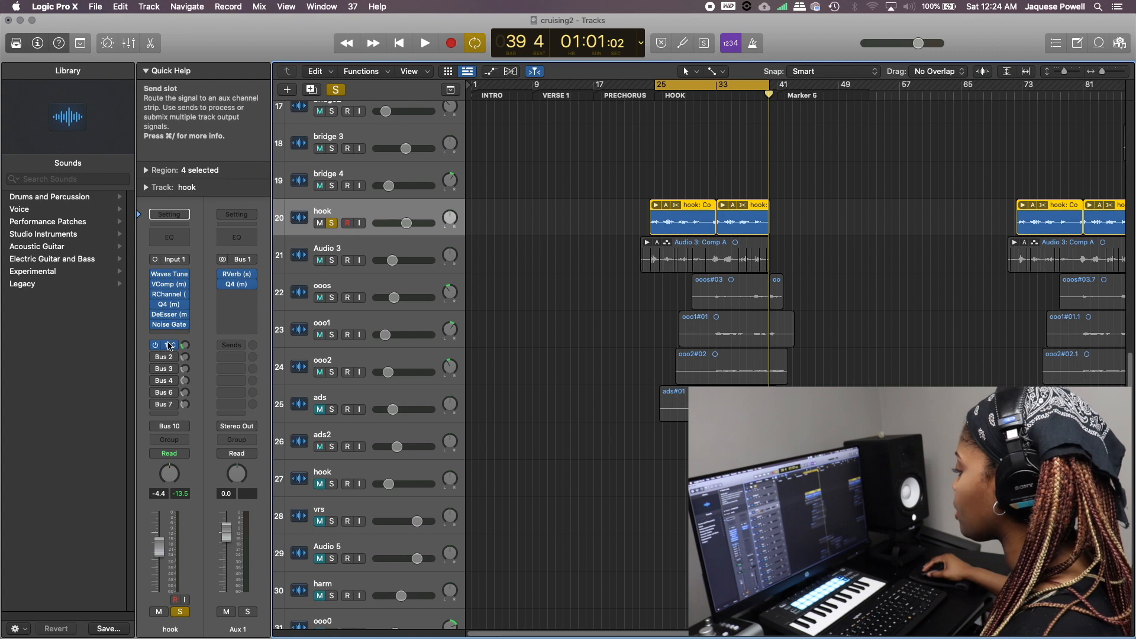
Rename the Bus 1 aux channel strip as Verb
double_click(238, 629)
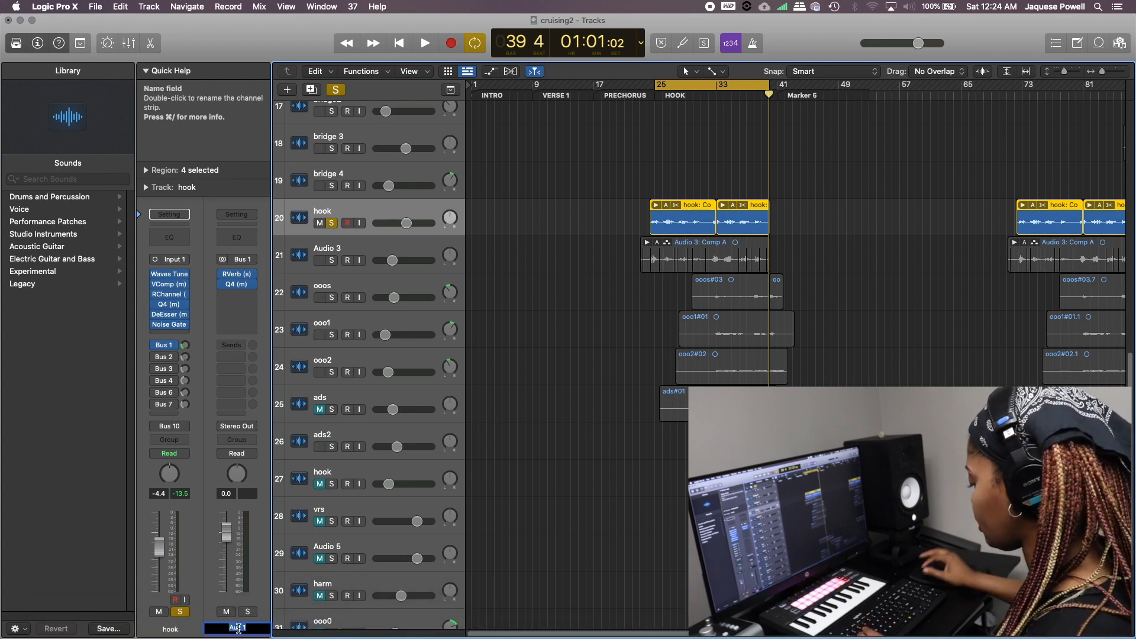
type("Verb")
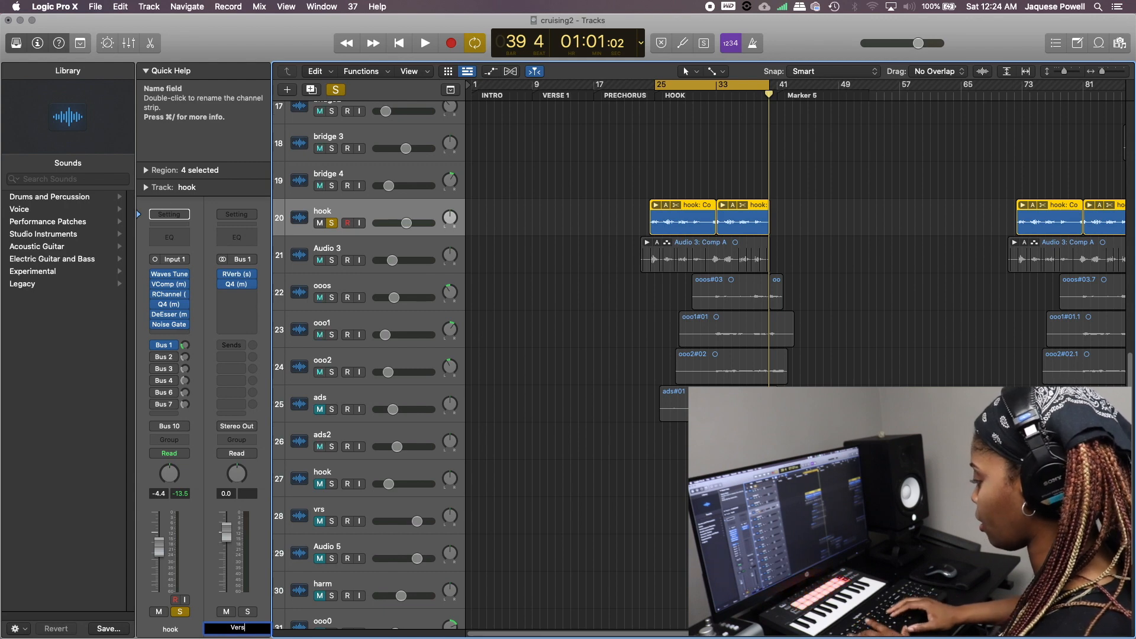
key("Return")
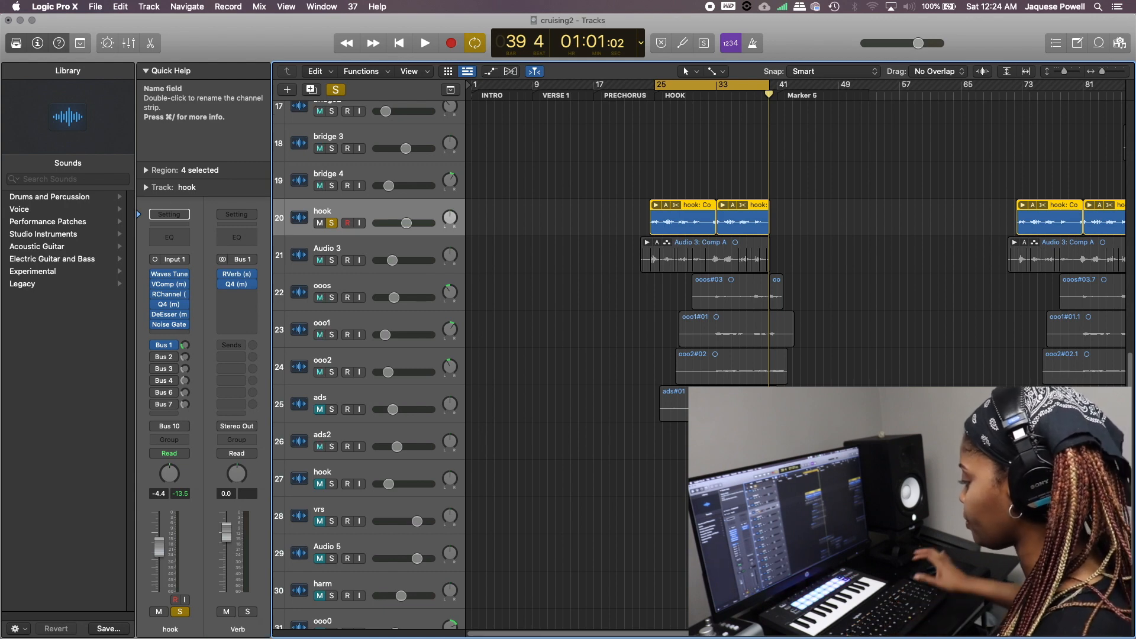
Compare the looped hook vocal with the Bus 1 reverb send bypassed and active
left_click(155, 345)
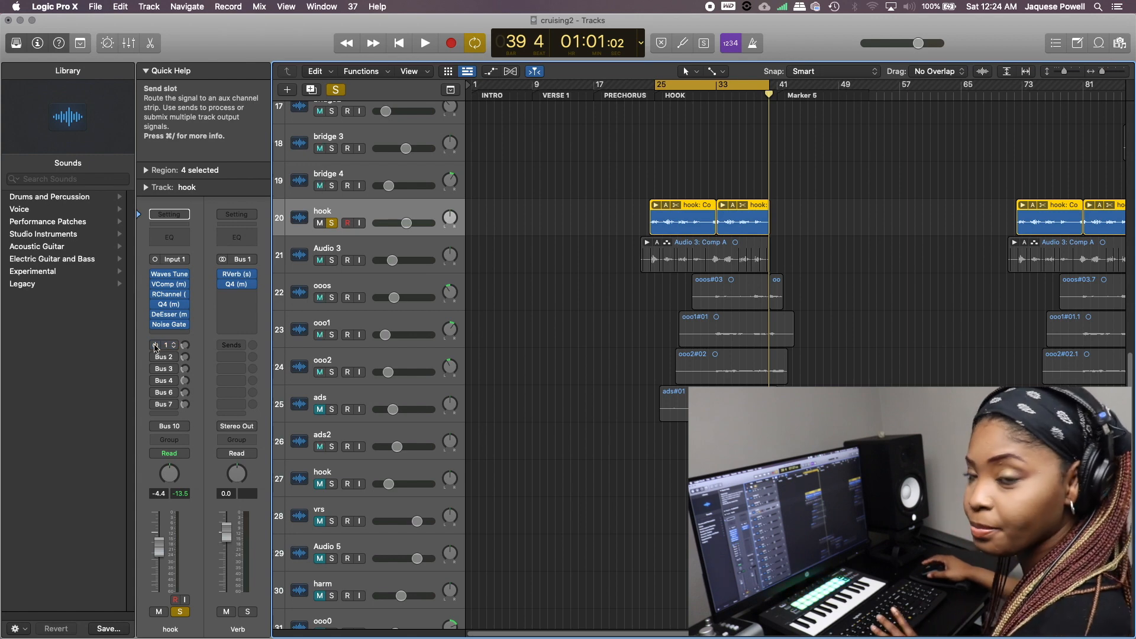
key("space")
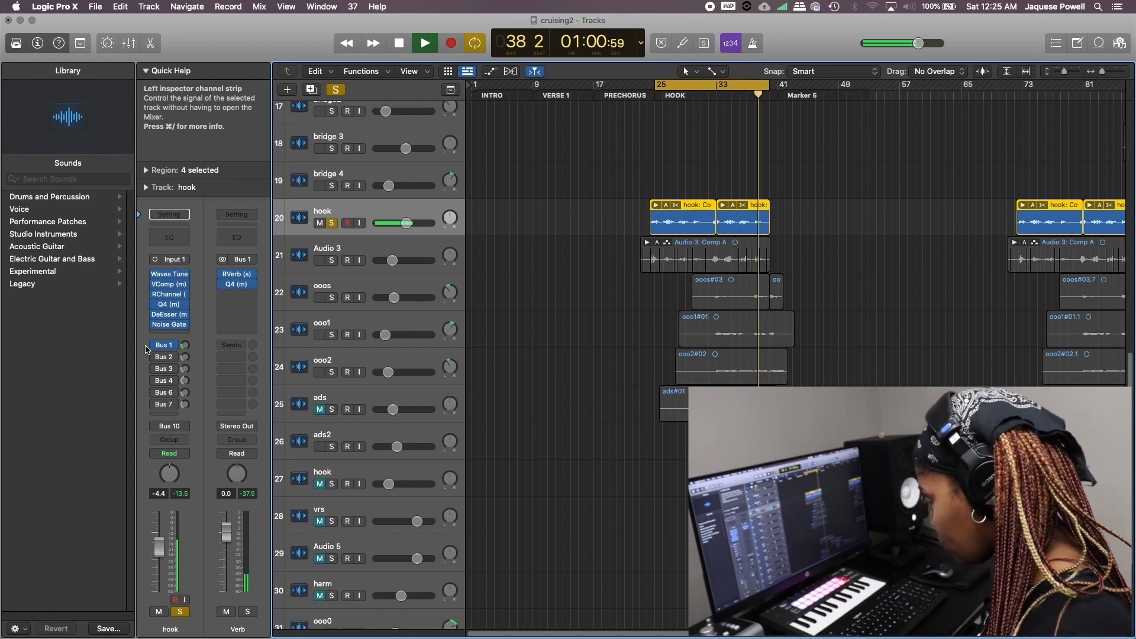
key("space")
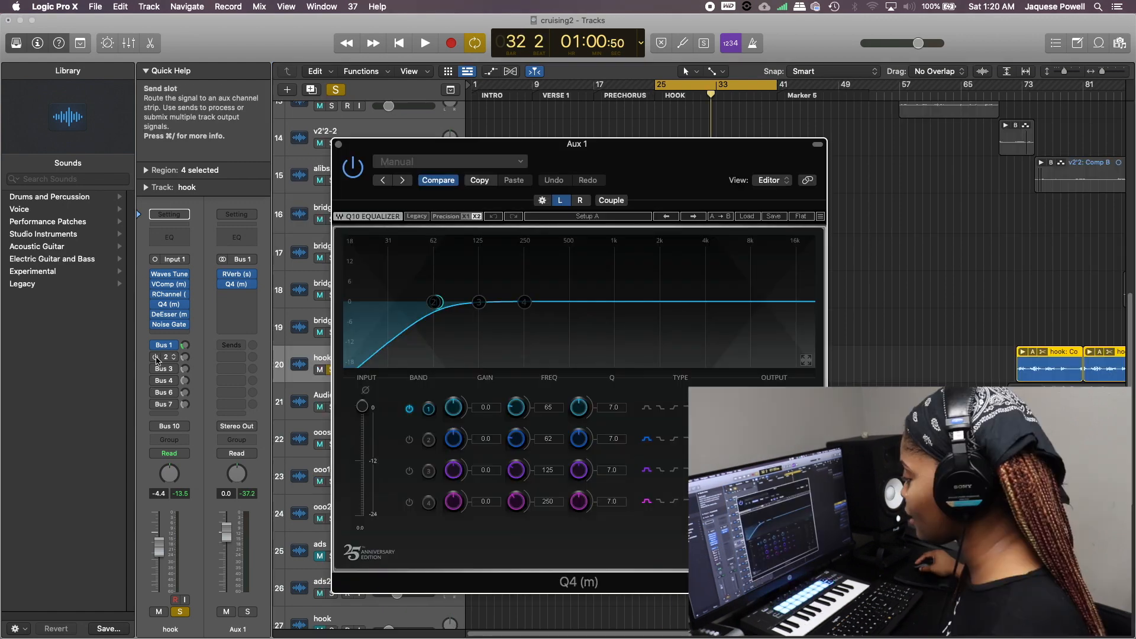
Show the aux channel of the hook track's Bus 2 send, enable the send, and open the channel's Q4 equalizer
left_click(157, 358)
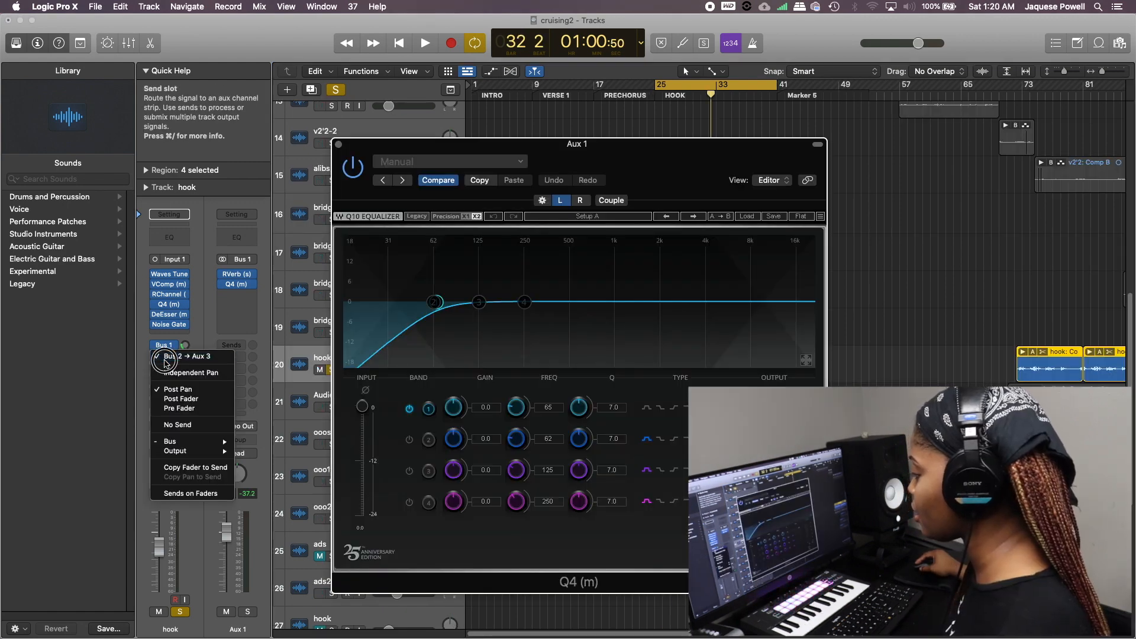
left_click(204, 305)
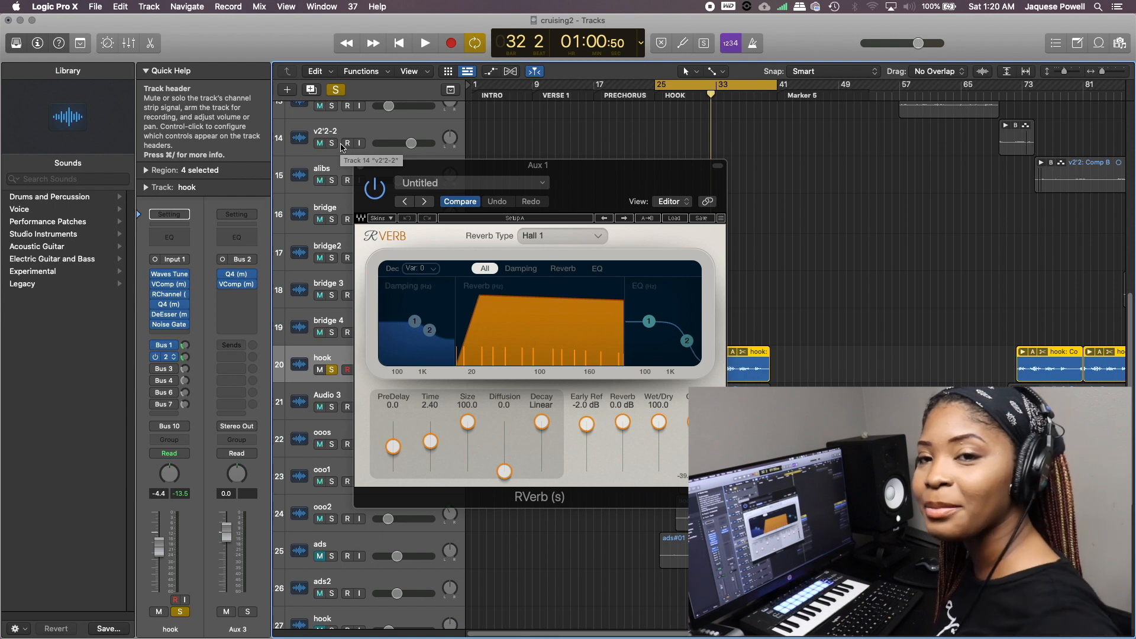
left_click(243, 275)
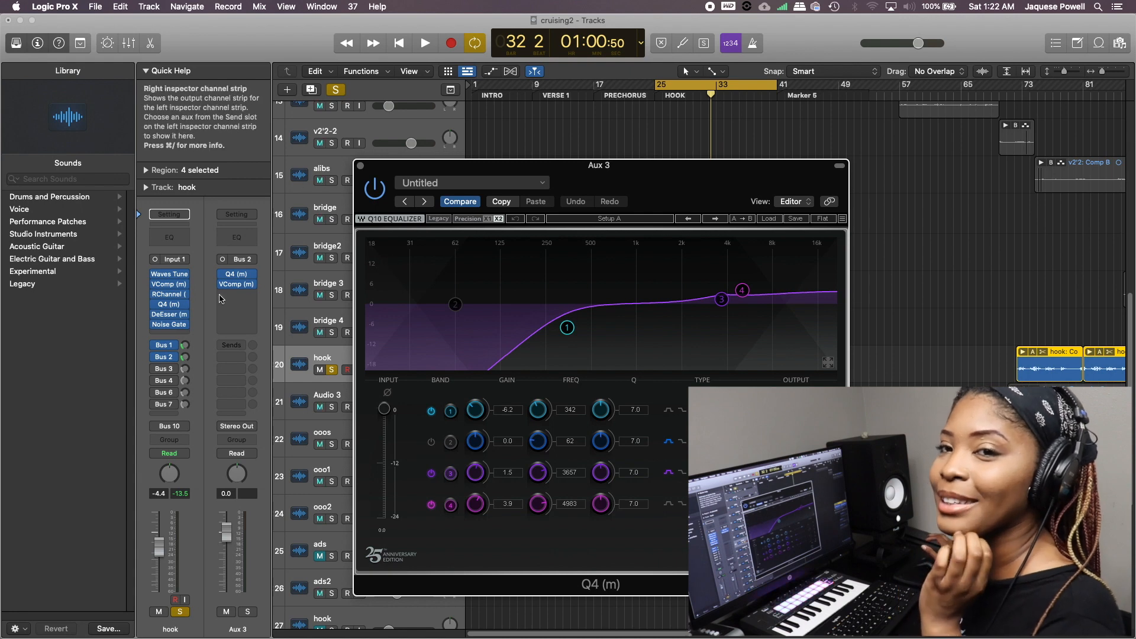
Compare the looped hook vocal with the Q4 and VComp on the Bus 2 aux channel bypassed and active
left_click(223, 285)
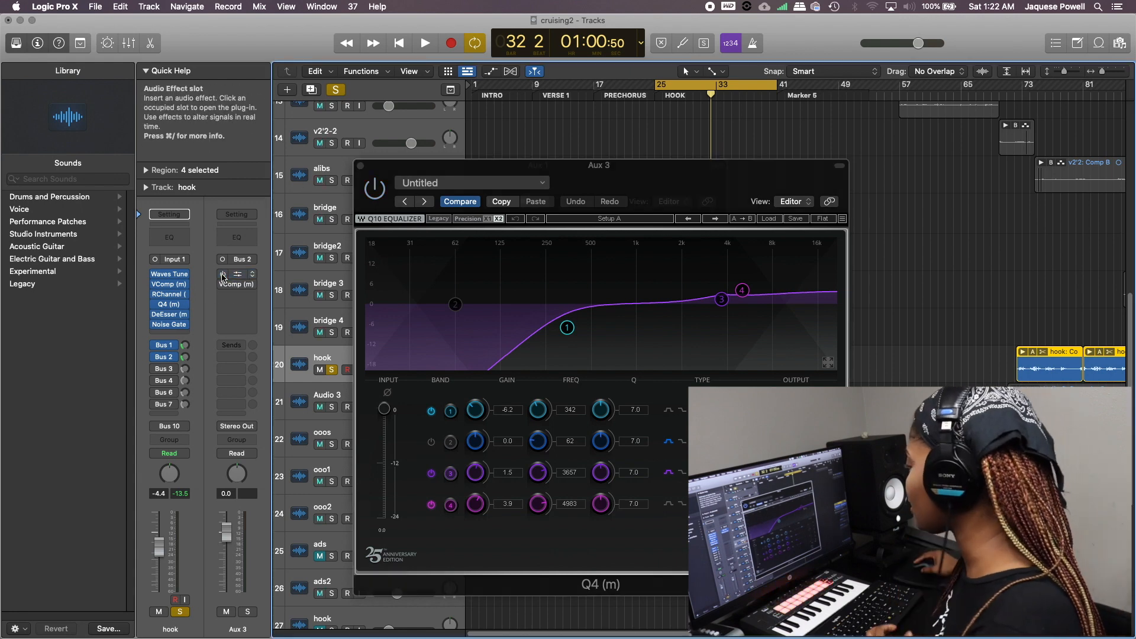
key("space")
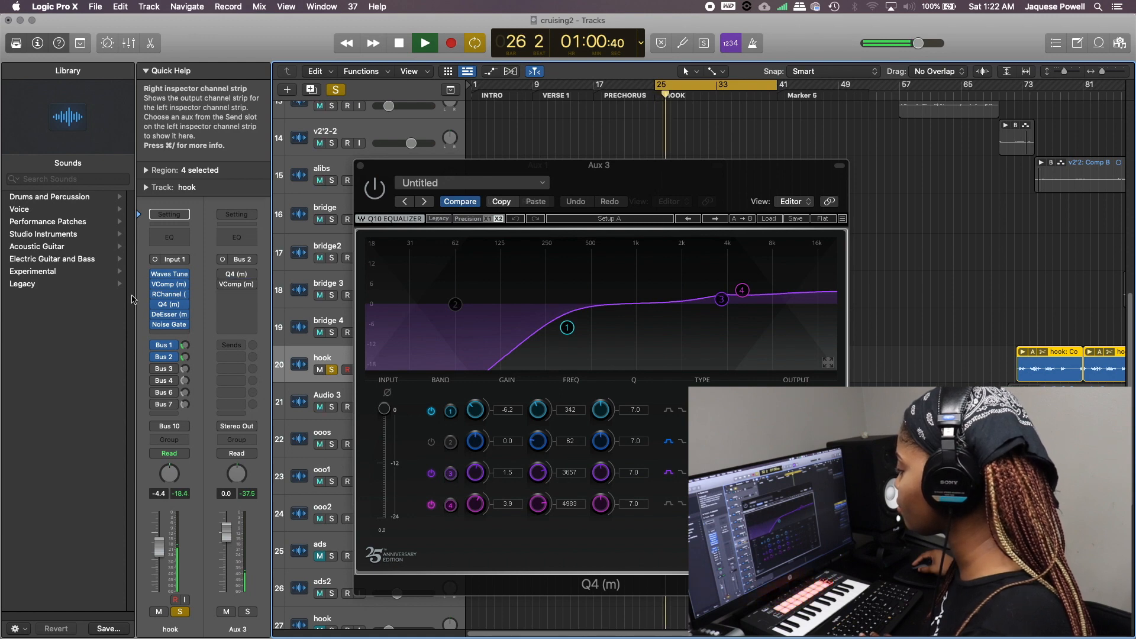
left_click(223, 275)
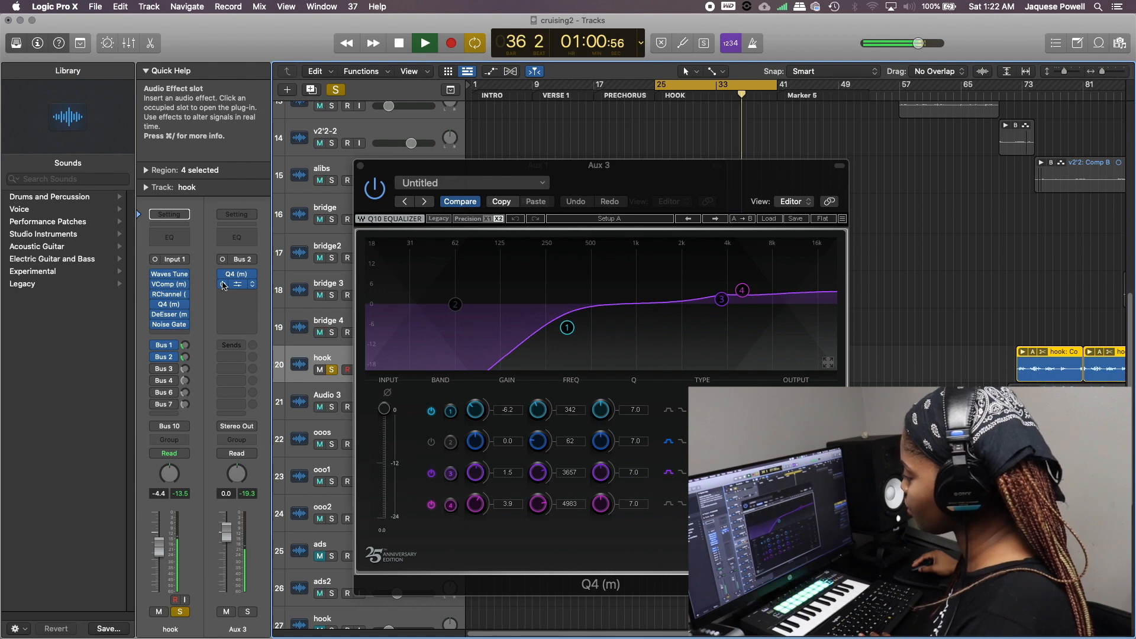
left_click(222, 285)
left_click(224, 279)
left_click(222, 275)
left_click(223, 275)
left_click(223, 285)
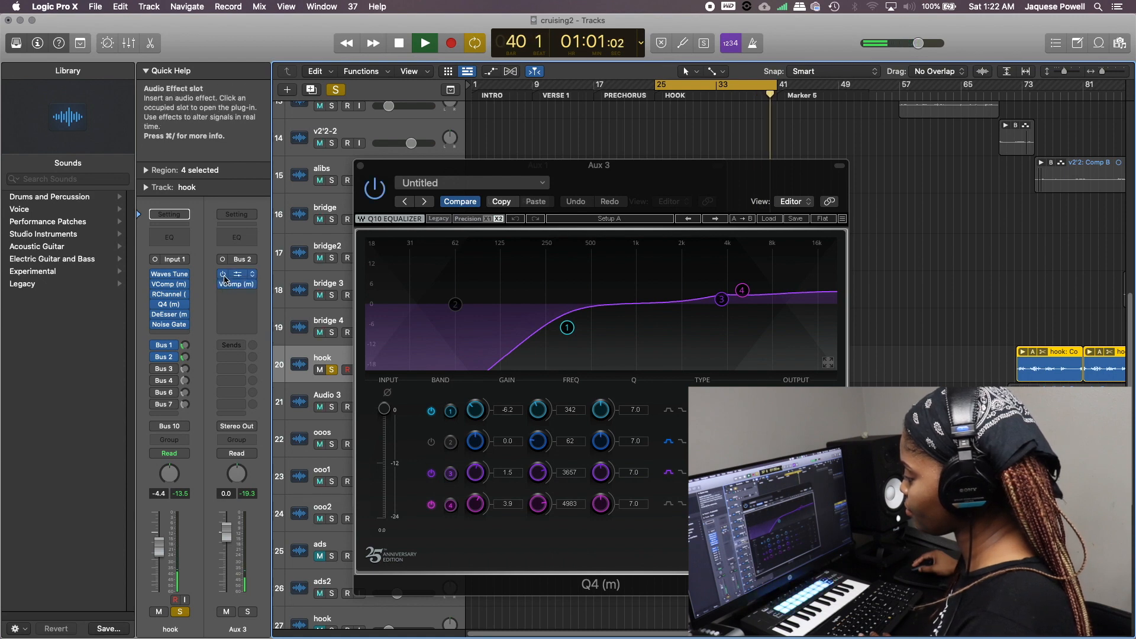
key("space")
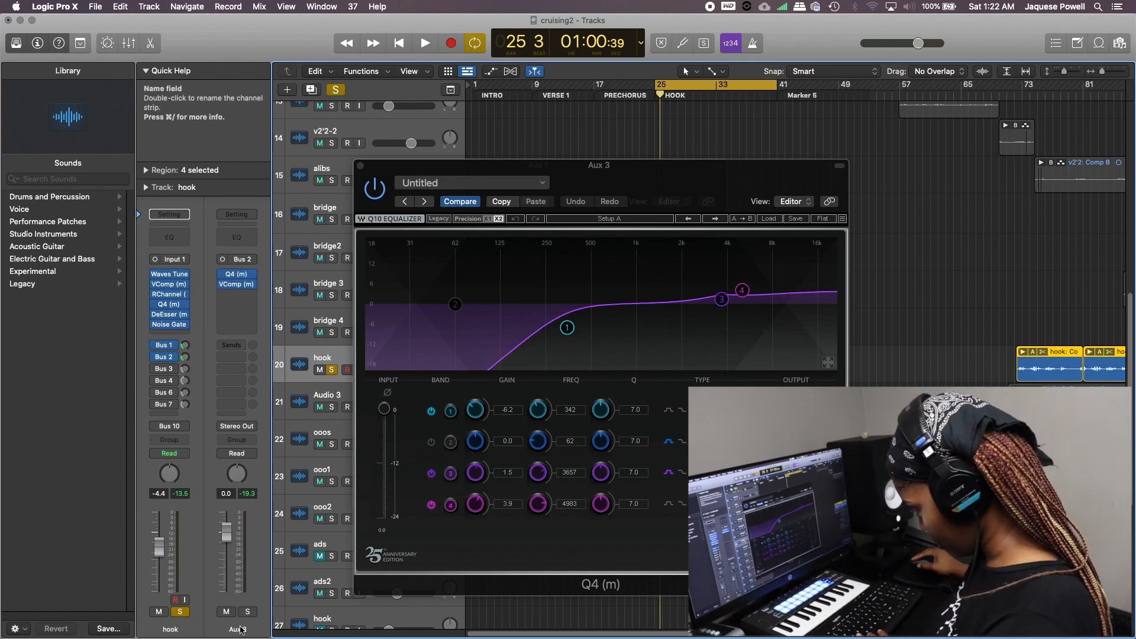
Enable the hook track's Bus 3 send and open the Q4 and VComp plug-ins on its aux channel
left_click(157, 369)
left_click(159, 369)
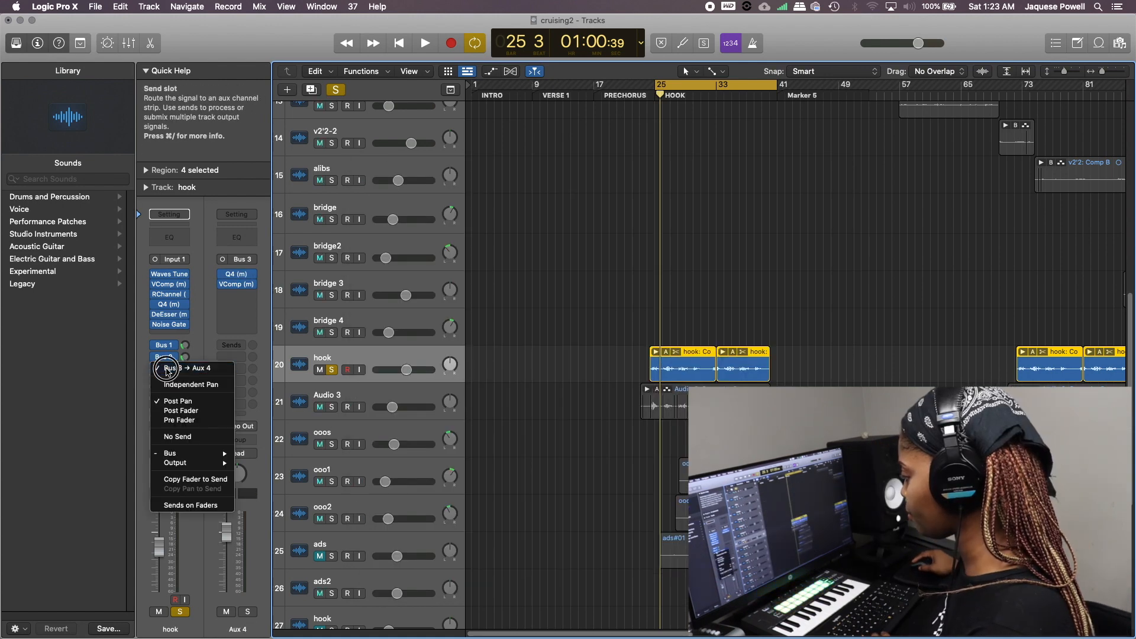
left_click(209, 303)
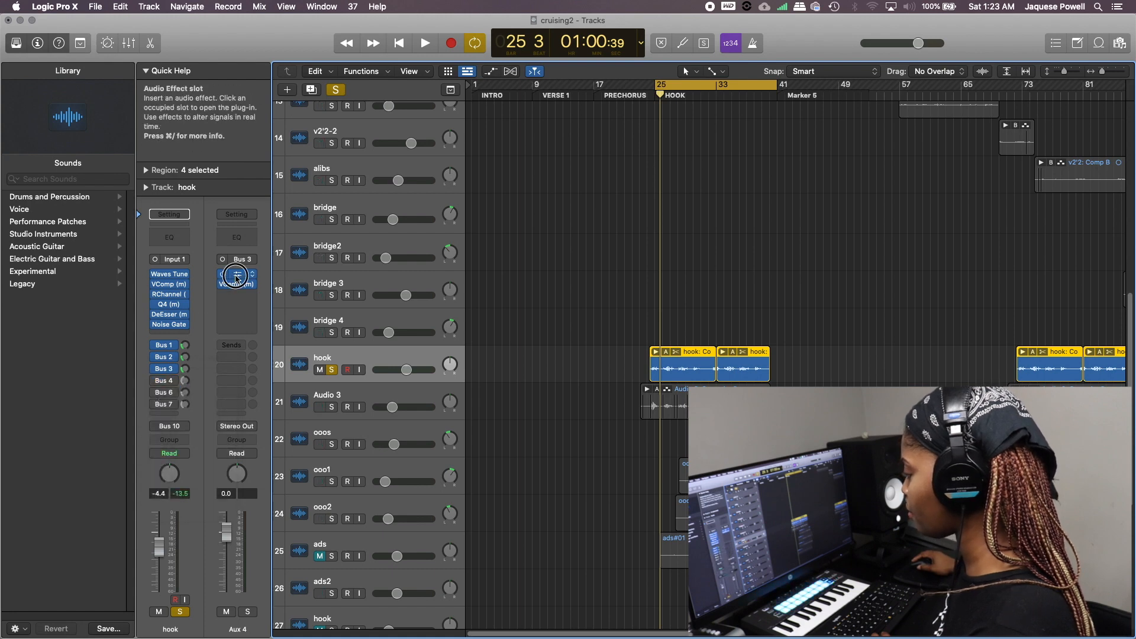
left_click(236, 278)
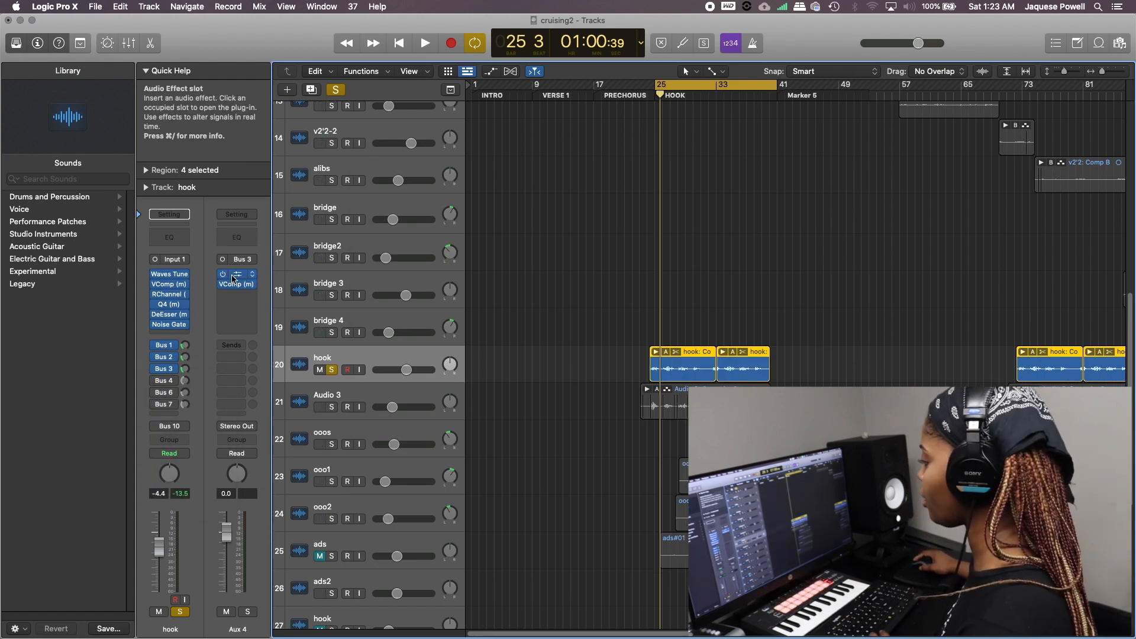
left_click(234, 276)
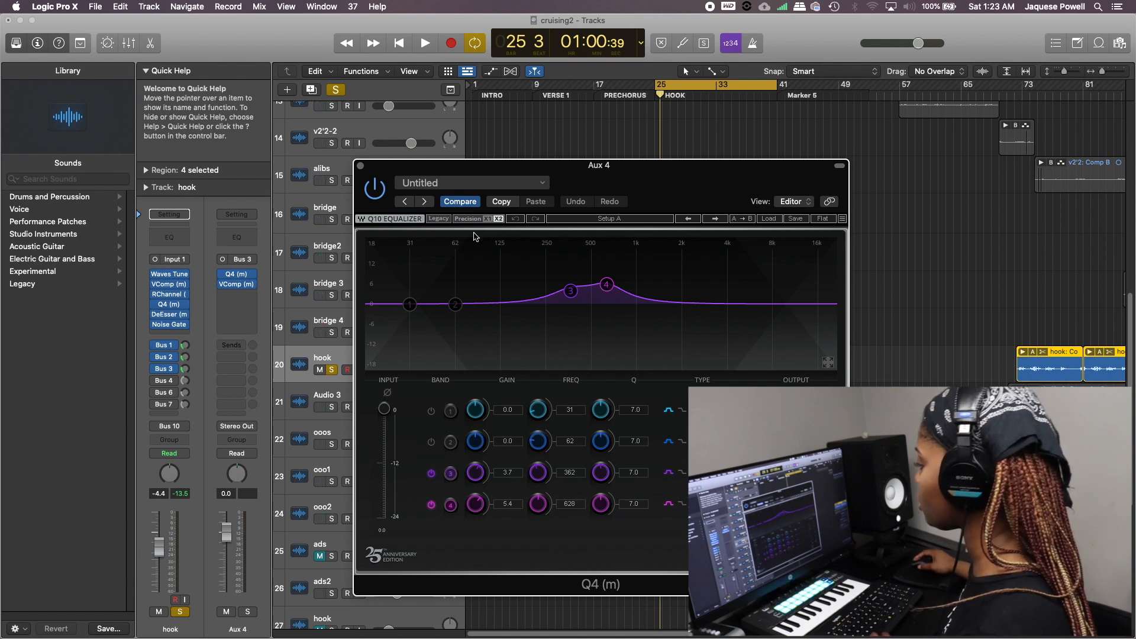
left_click(236, 285)
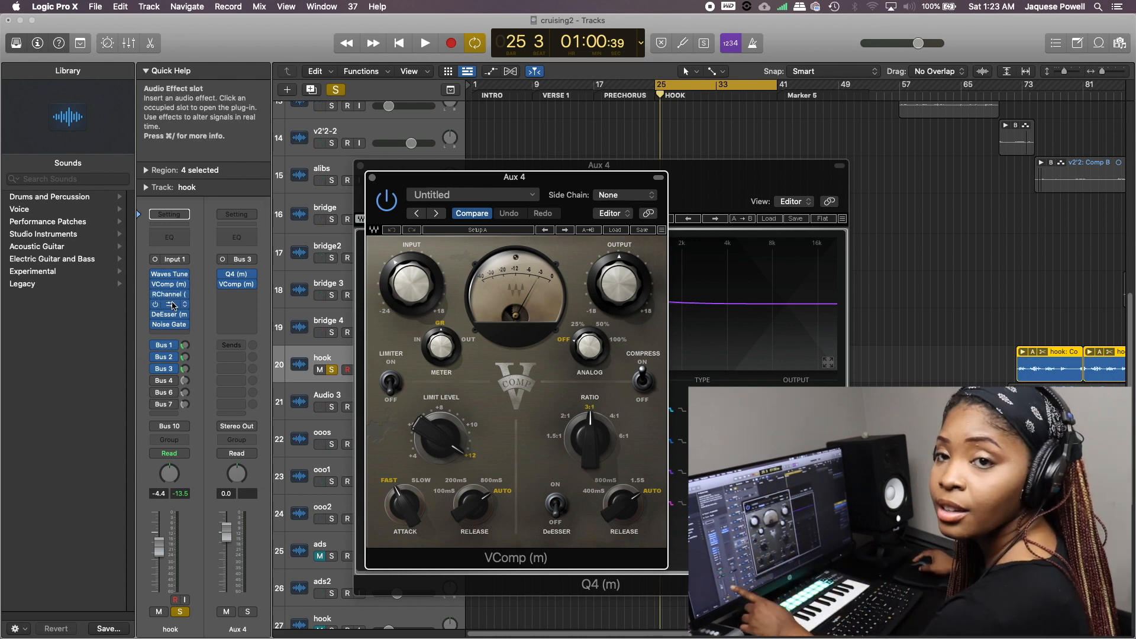
Review the VComp ratio on the Bus 2 aux channel for comparison, and close the open plug-in windows
left_click(167, 361)
left_click(169, 360)
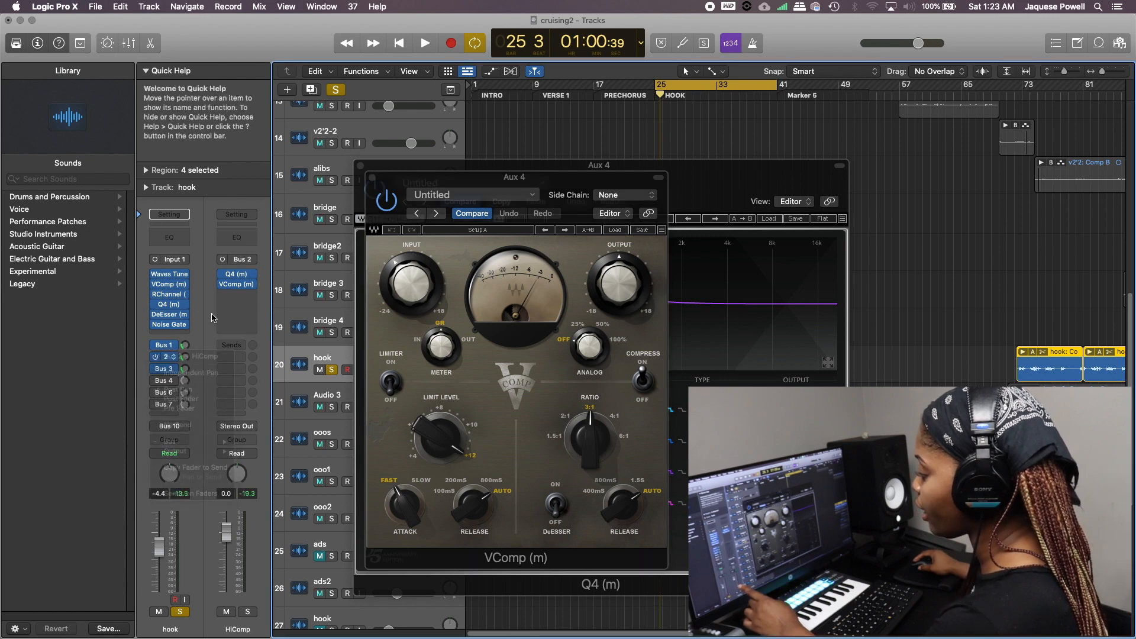
left_click(166, 359)
left_click(167, 360)
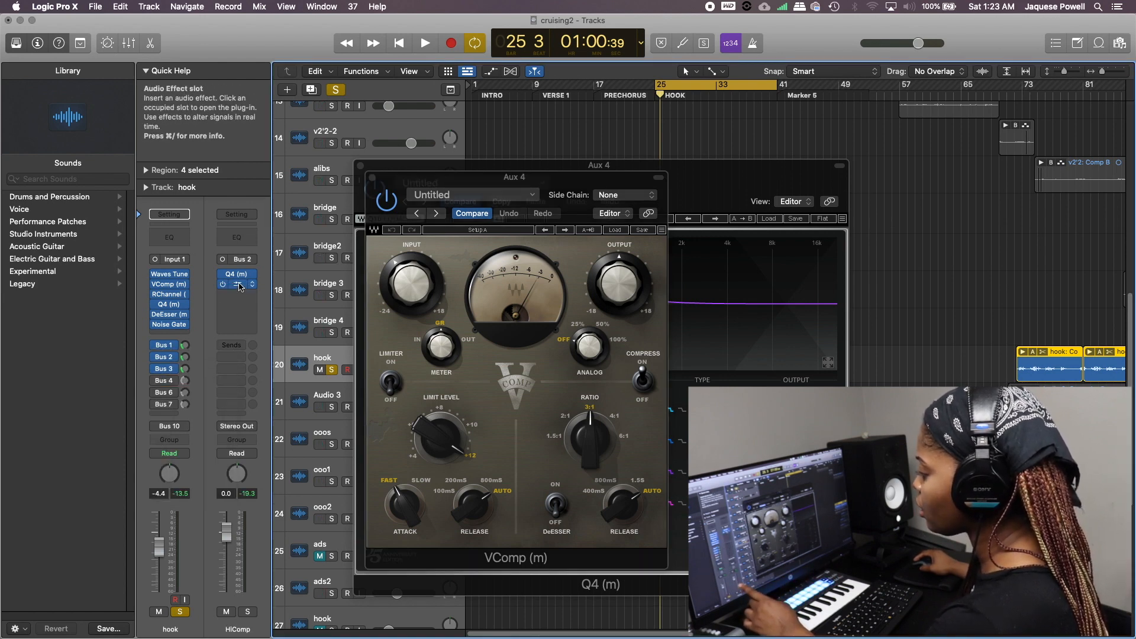
left_click(240, 285)
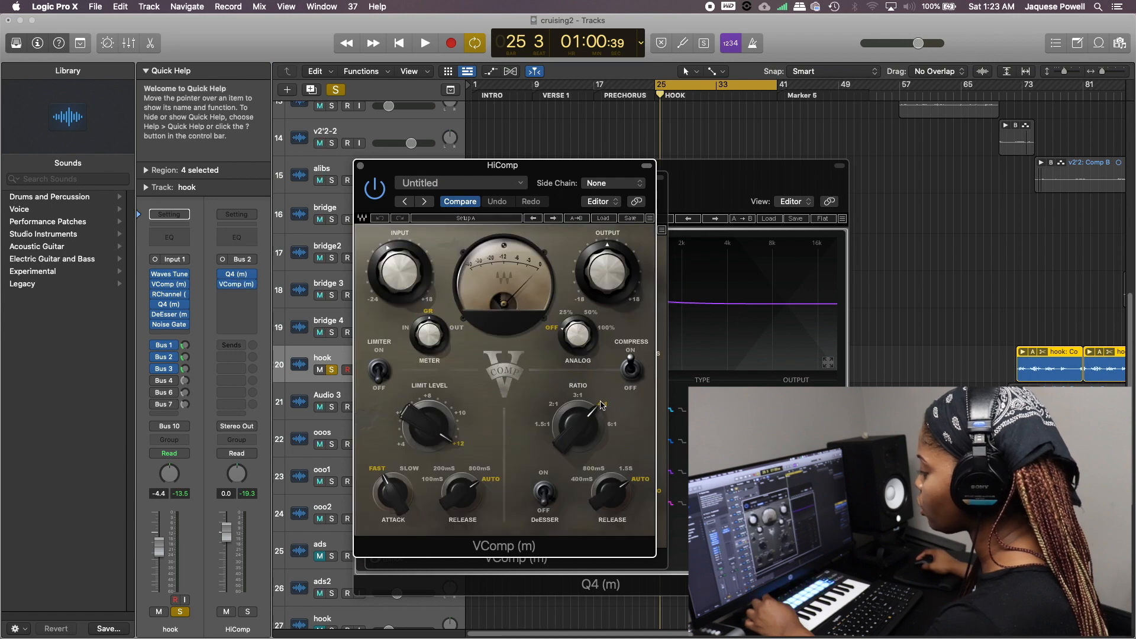
left_click(360, 168)
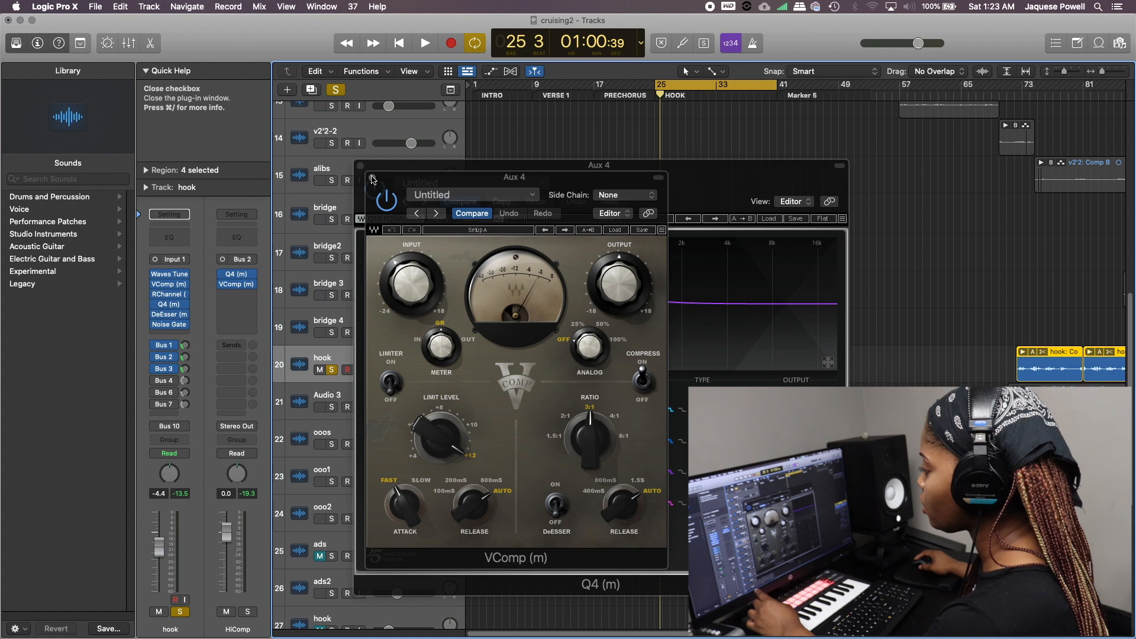
left_click(375, 177)
left_click(361, 168)
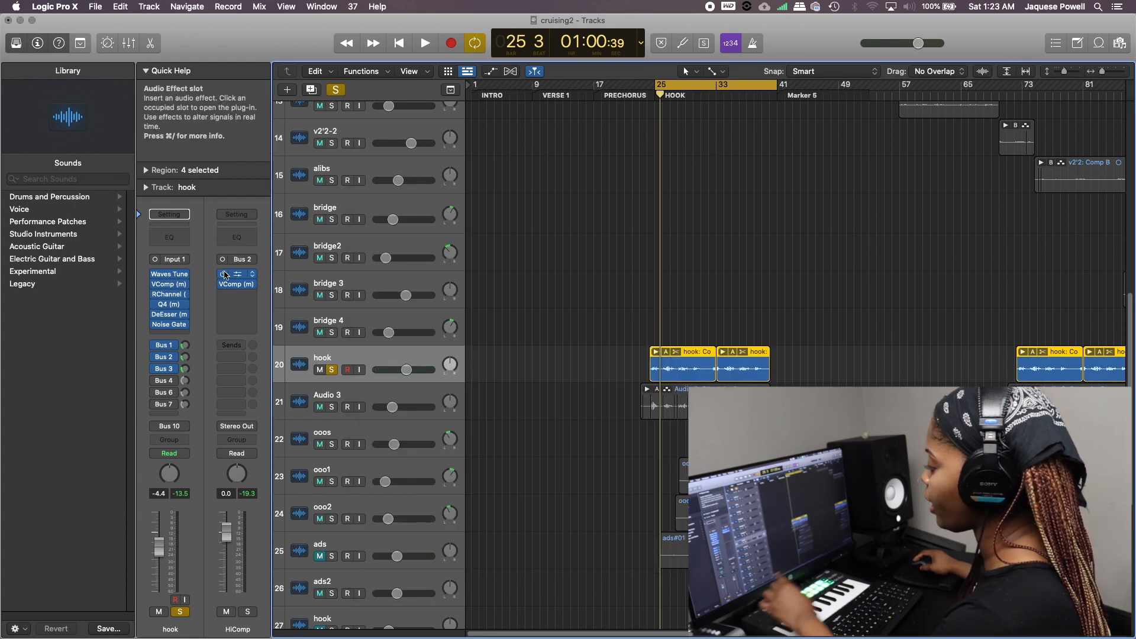
Compare the looped hook vocal with the Q4 and VComp on the Bus 3 aux channel bypassed and active
left_click(222, 275)
left_click(223, 284)
key("space")
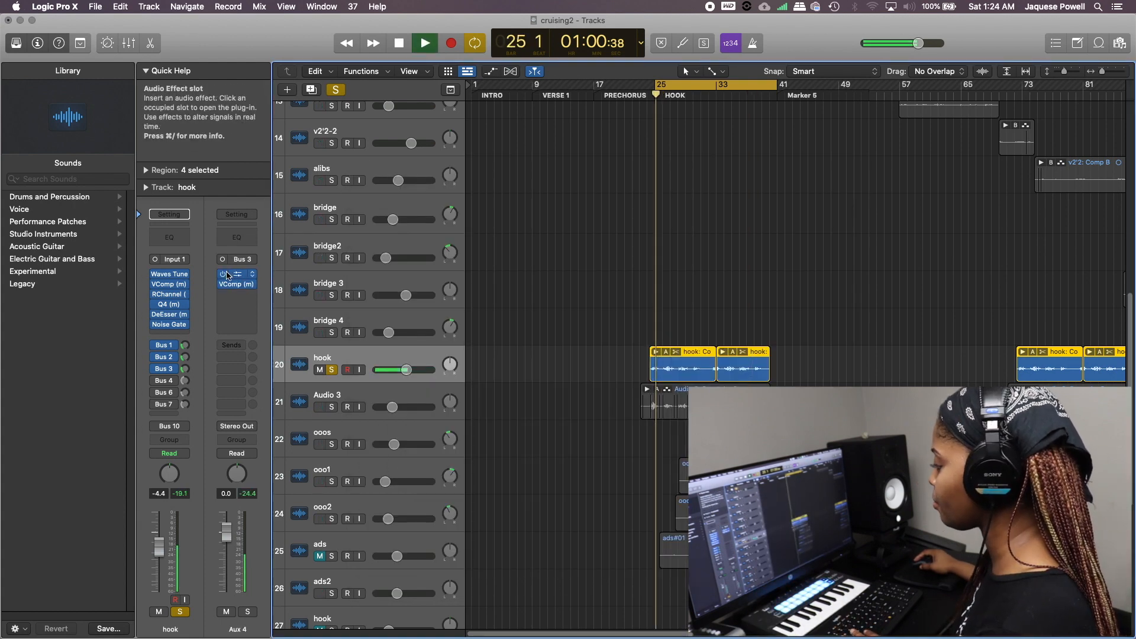
mouse_move(223, 275)
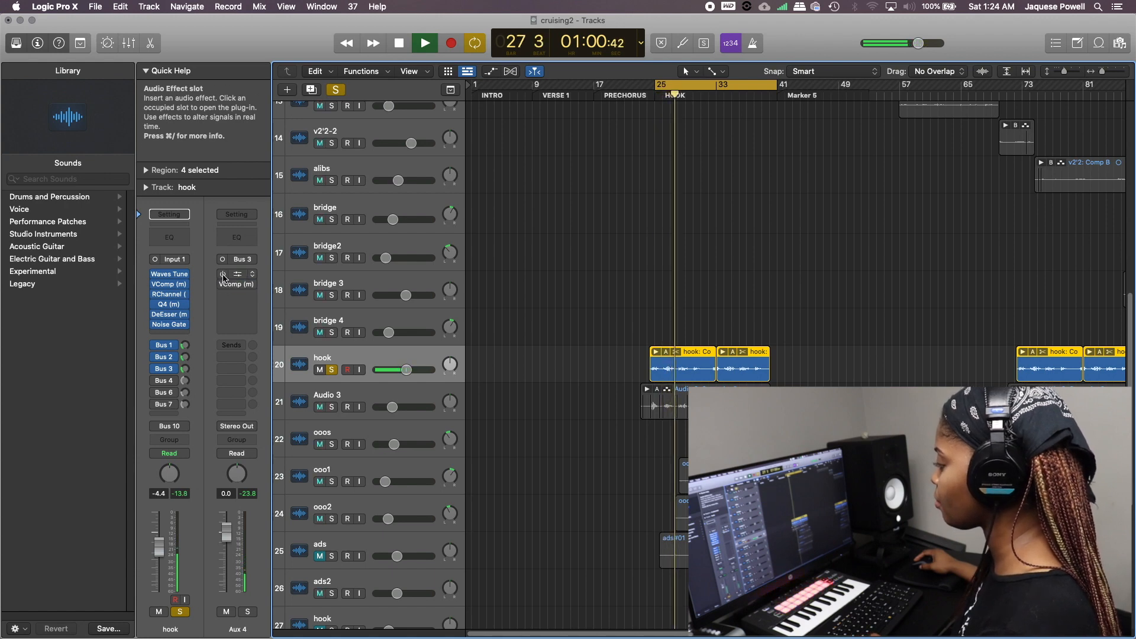
left_click(223, 275)
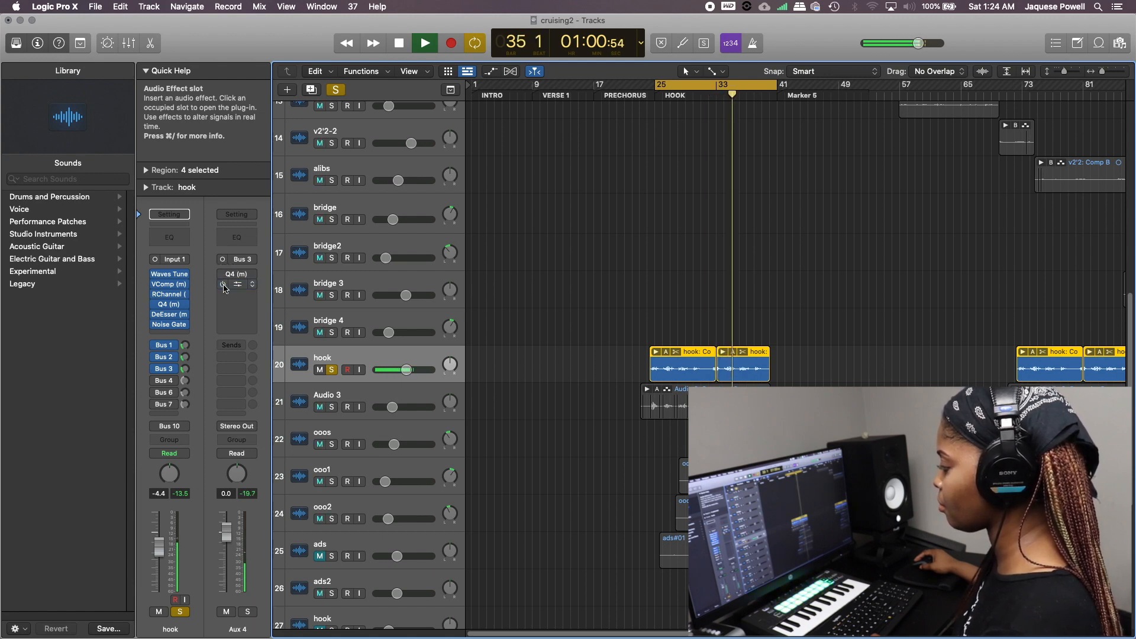
left_click(224, 285)
left_click(223, 274)
left_click(222, 274)
left_click(224, 275)
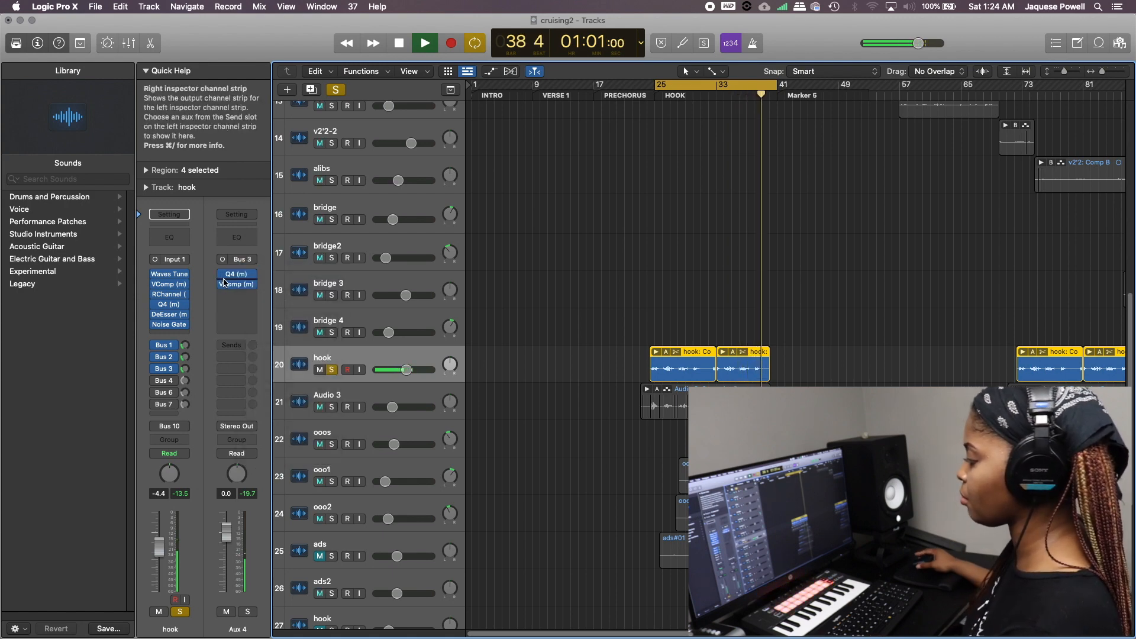
key("space")
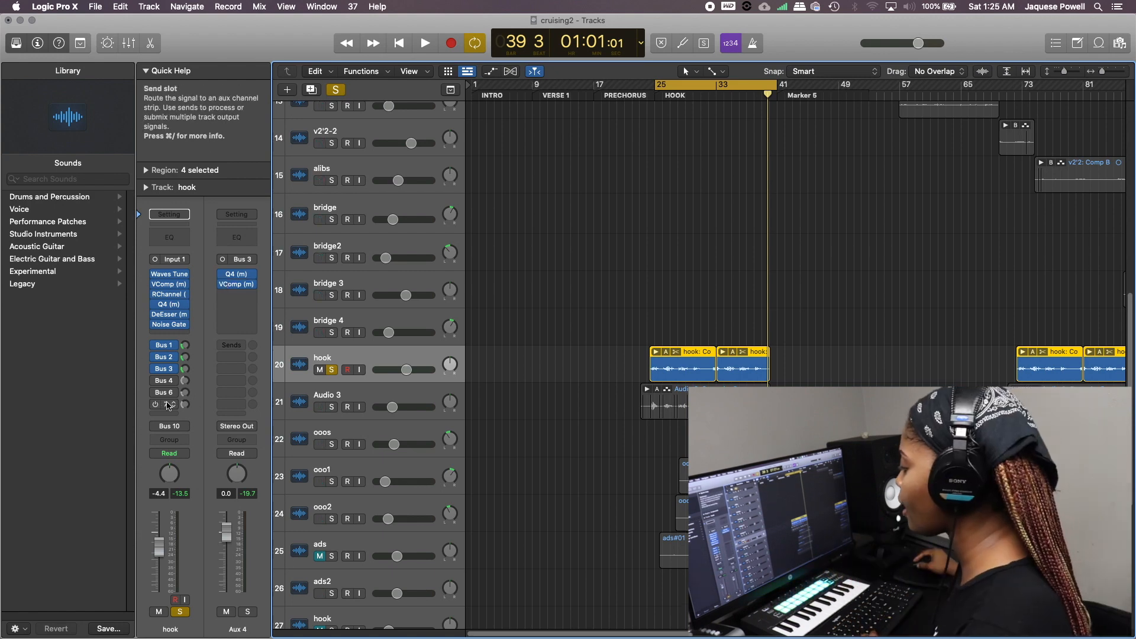
Enable the hook track's Bus 4 send and open the Doubler4 and Chorus plug-ins of its DOUBLER aux side by side
left_click(167, 382)
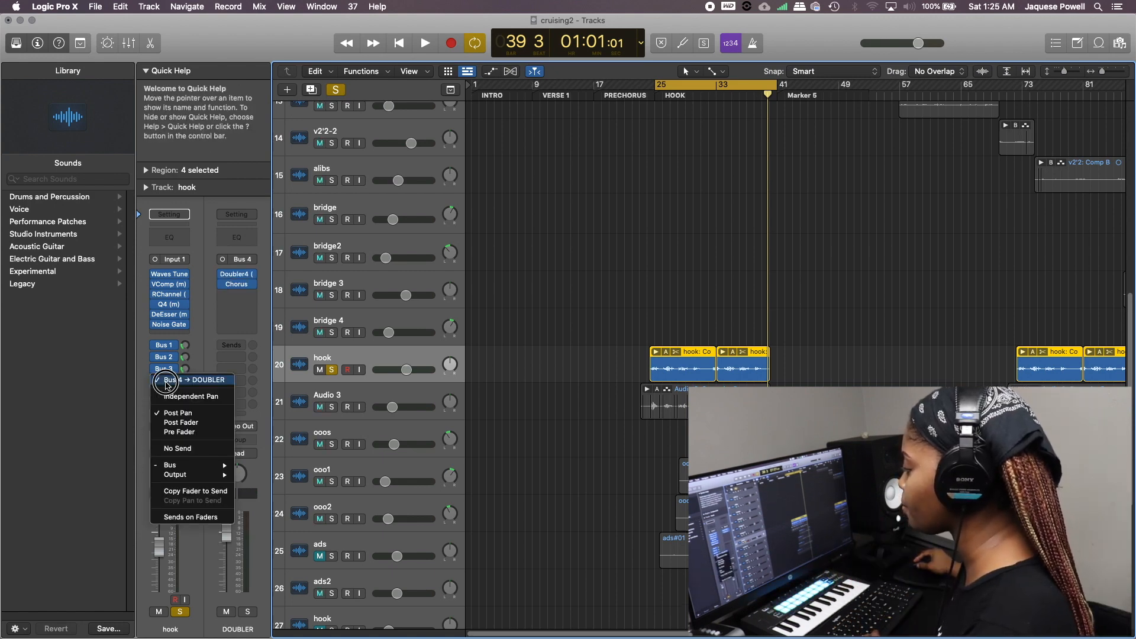
left_click(190, 332)
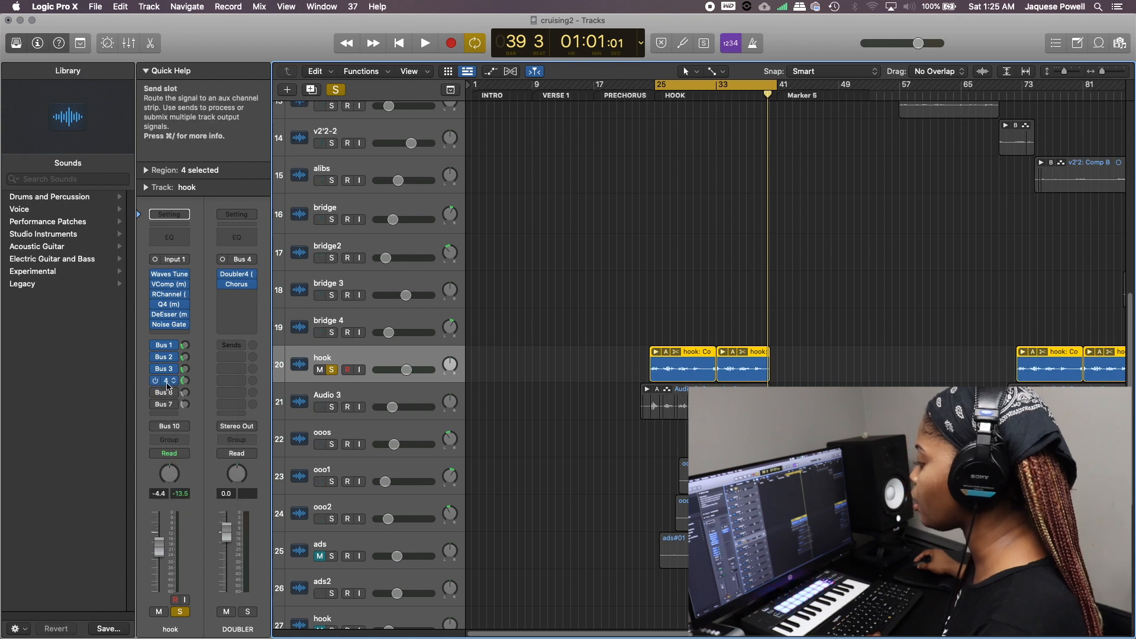
left_click(237, 274)
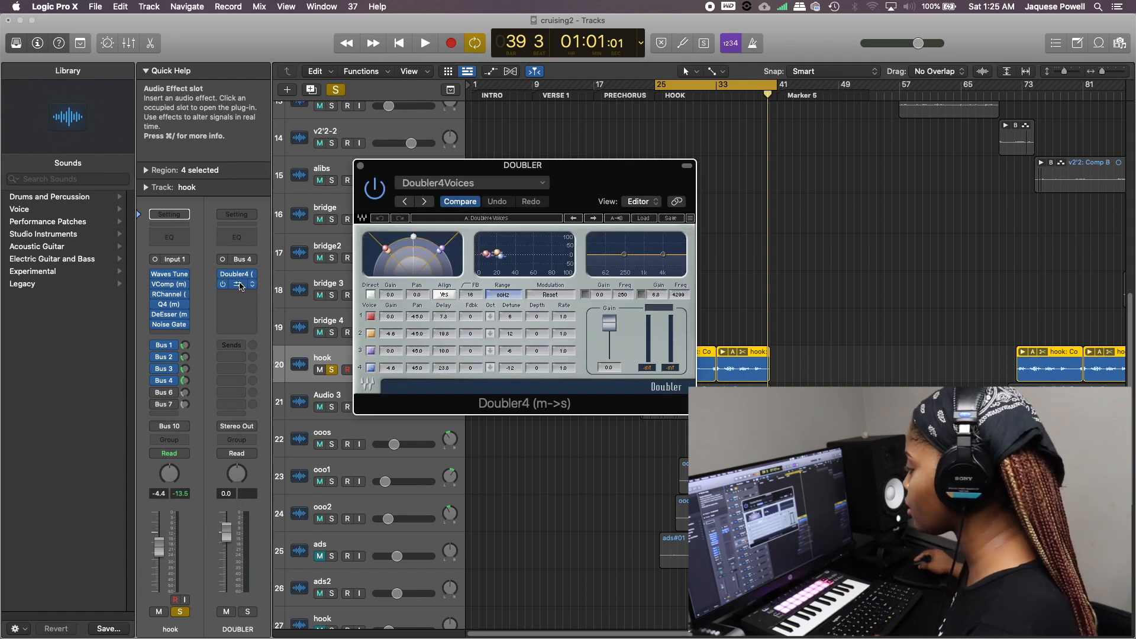
left_click(240, 286)
left_click_drag(441, 187, 782, 159)
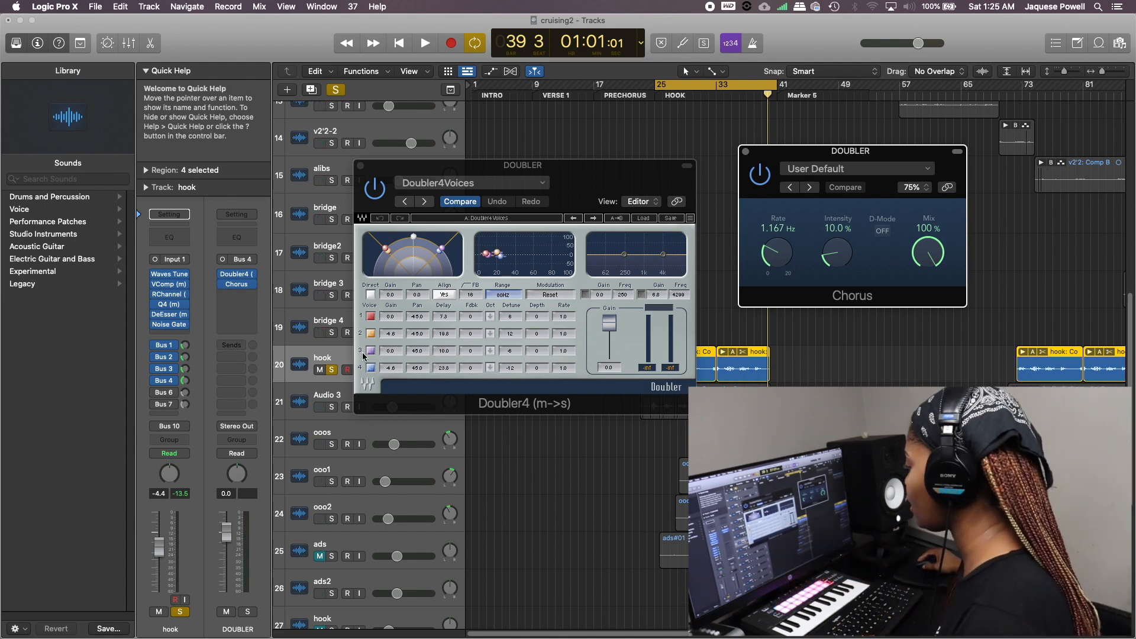
Look through the factory presets of Doubler4 without changing the loaded one, and close the plug-in window
left_click(474, 189)
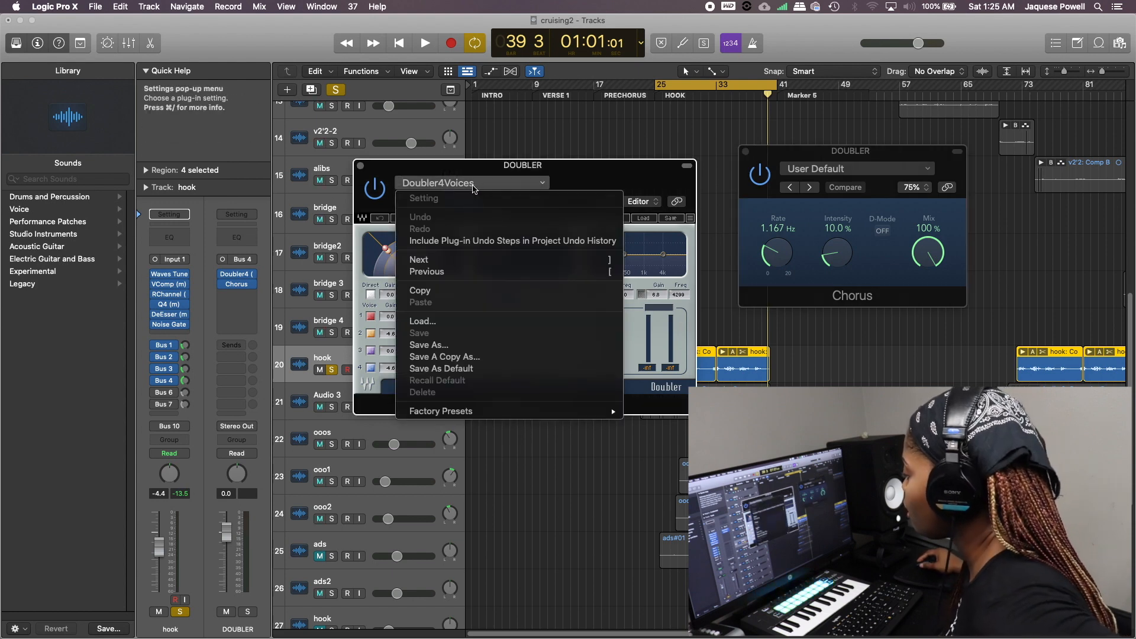
mouse_move(461, 410)
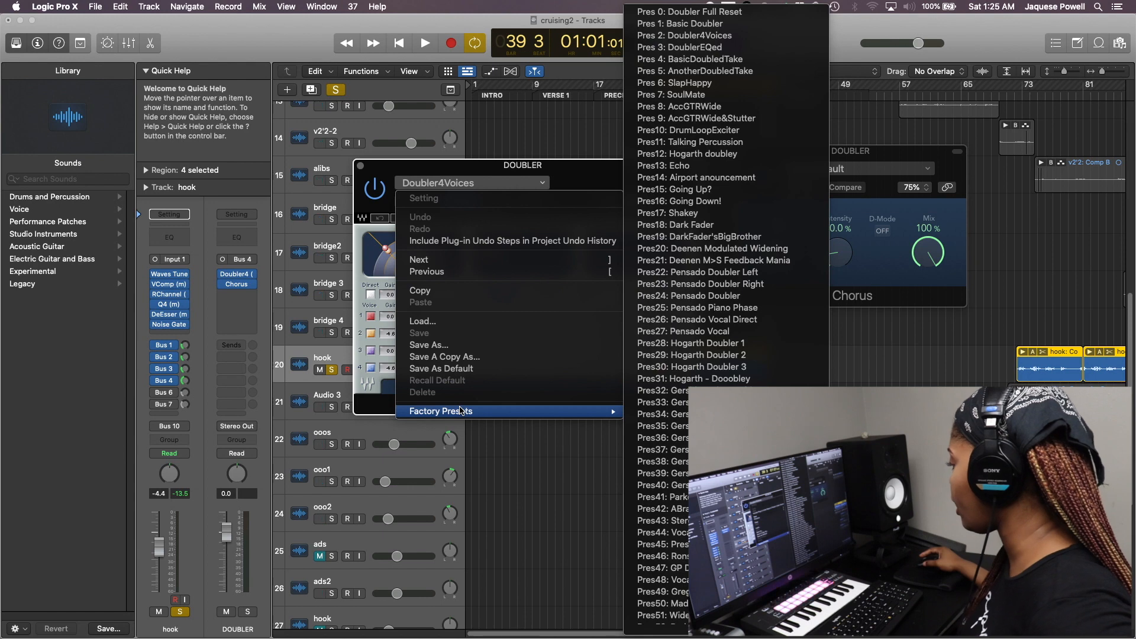
left_click(417, 163)
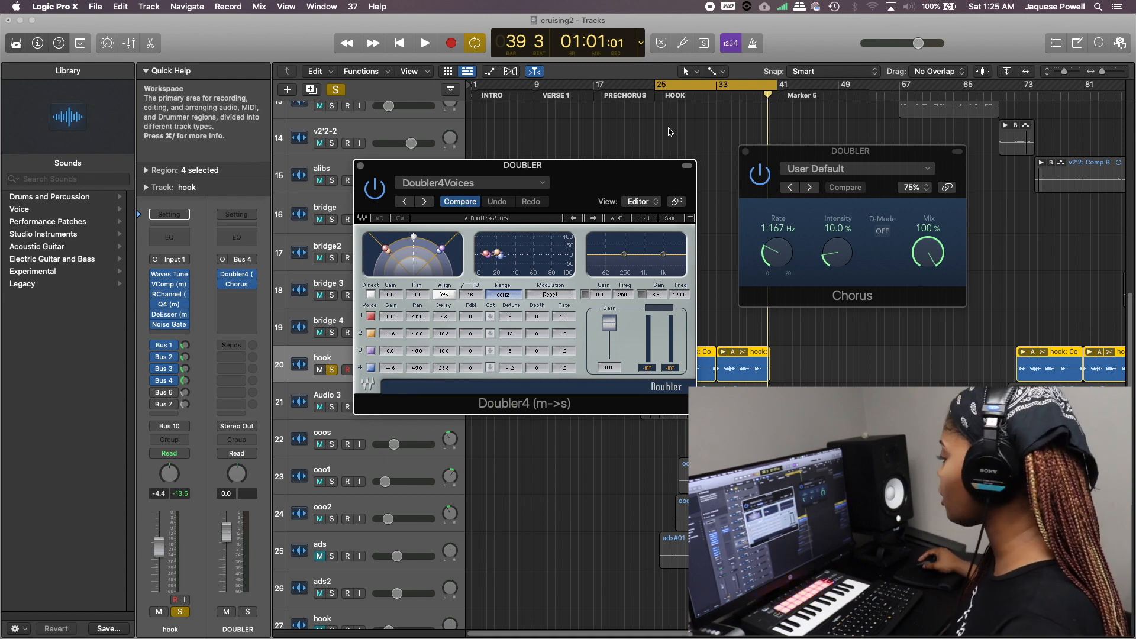
left_click(363, 168)
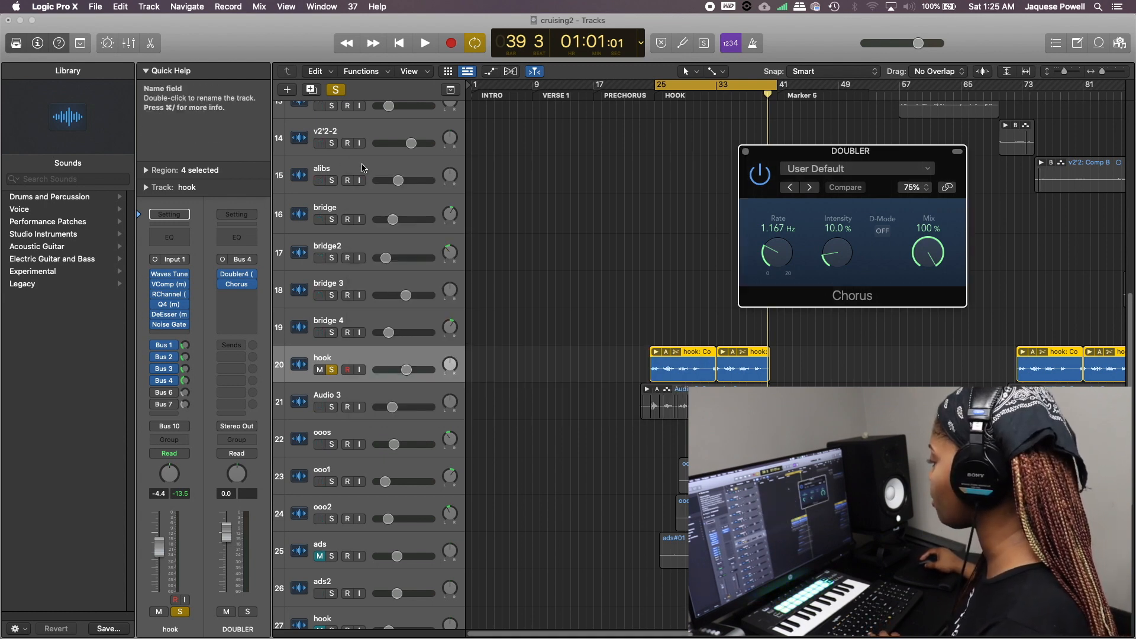
Compare the looped hook vocal with the Doubler4 and Chorus on the Bus 4 aux channel bypassed and active
left_click(230, 284)
key("space")
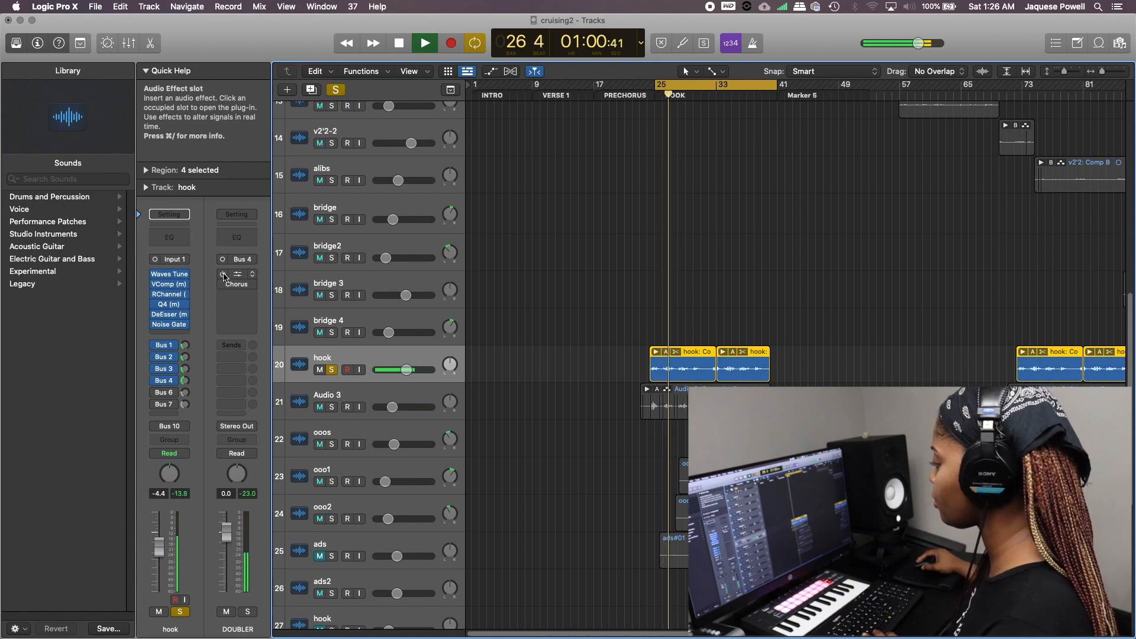
left_click(224, 275)
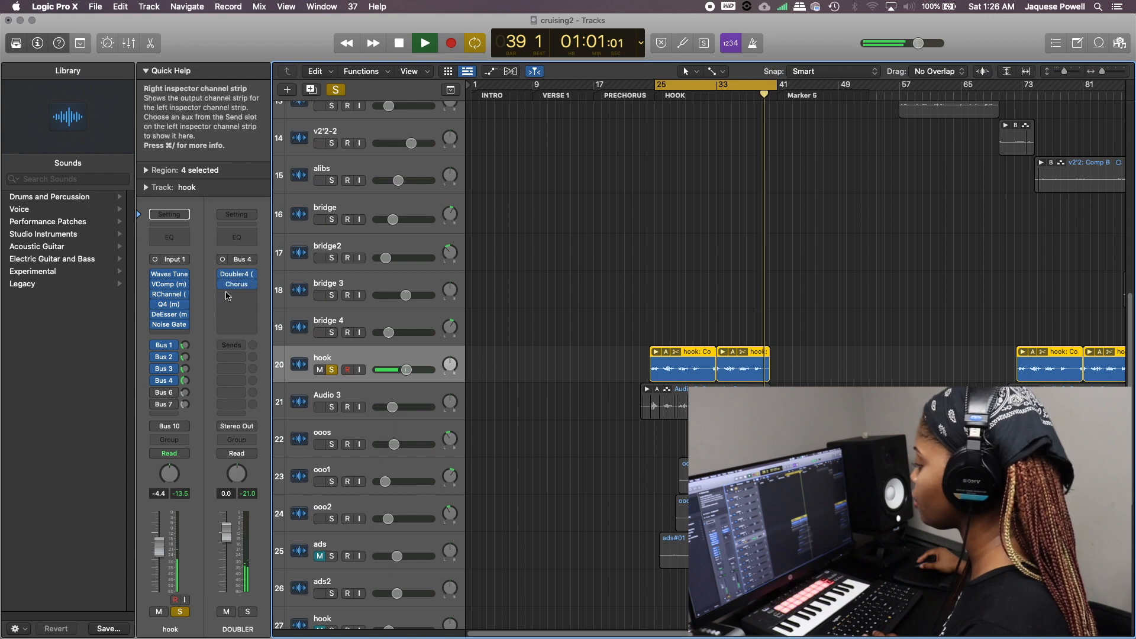
key("space")
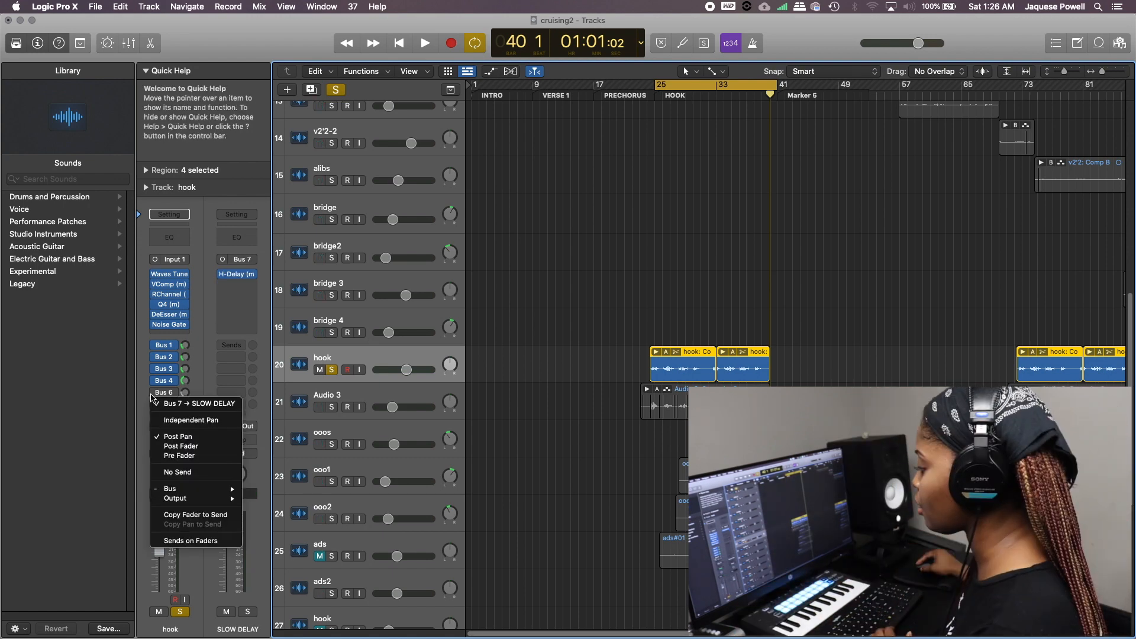
Enable the hook track's Bus 6 send and open the RVerb plug-in on its aux channel
left_click(153, 398)
left_click(165, 394)
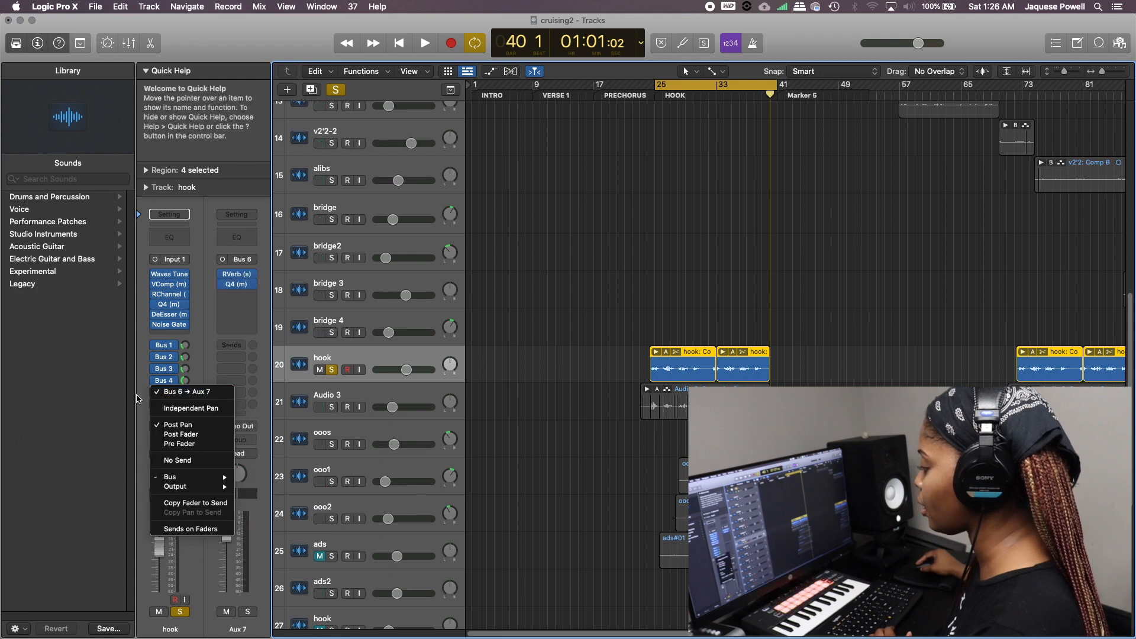
left_click(138, 400)
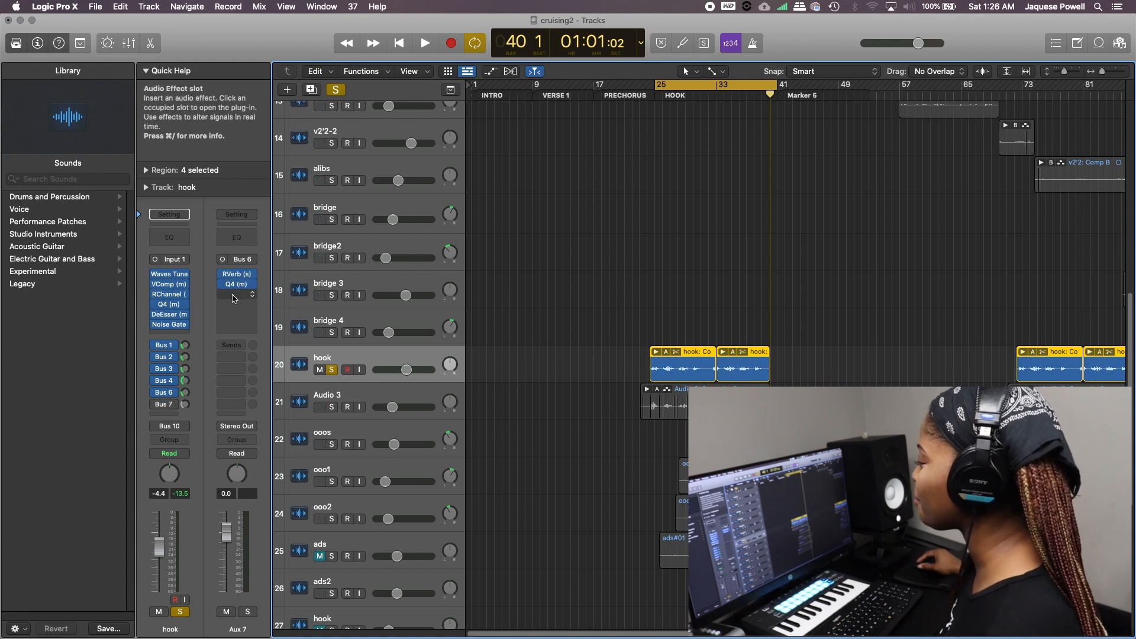
left_click(240, 274)
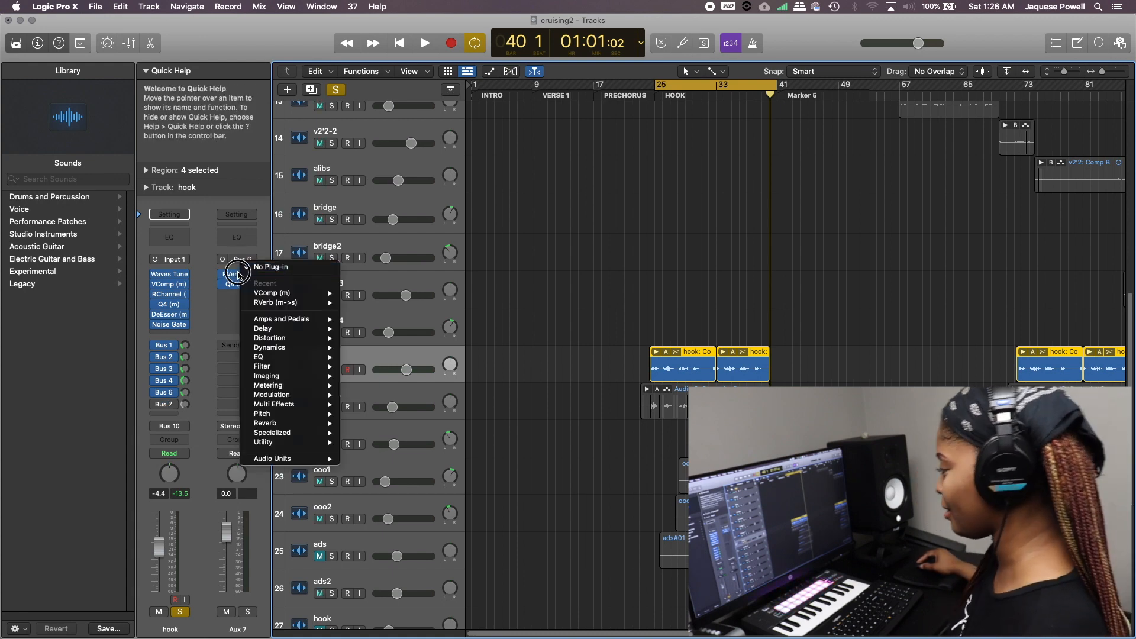
key("Escape")
left_click(238, 275)
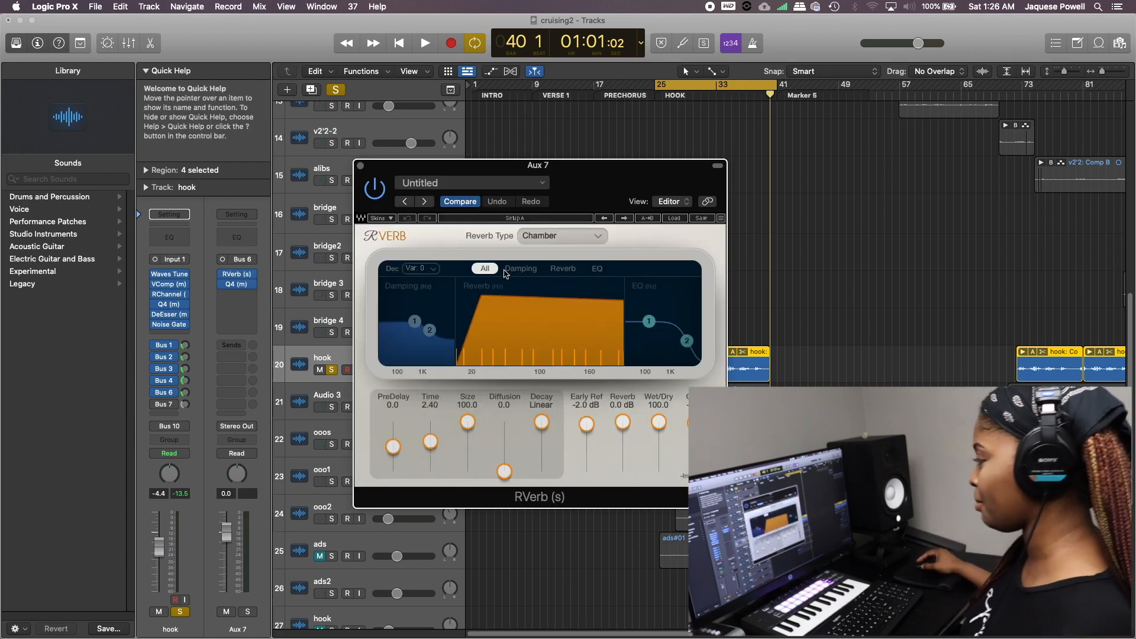
Open the Q4 equalizer on the Bus 6 aux channel beside RVerb to examine its low-end cut, and close both plug-in windows
left_click(241, 287)
left_click_drag(409, 177, 737, 148)
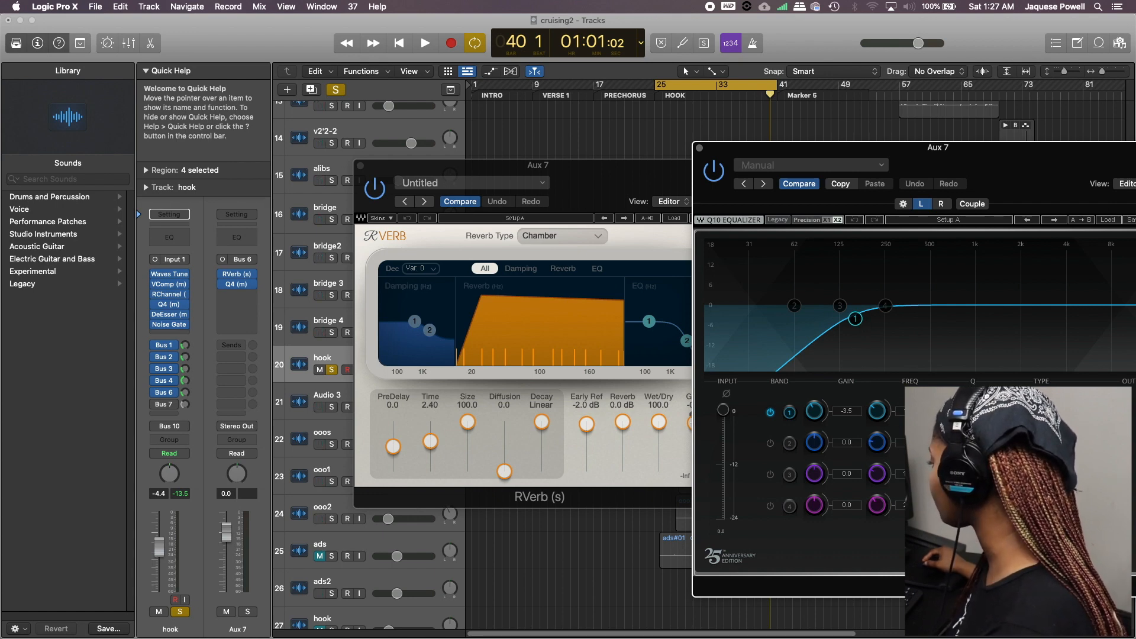
left_click_drag(885, 153, 779, 138)
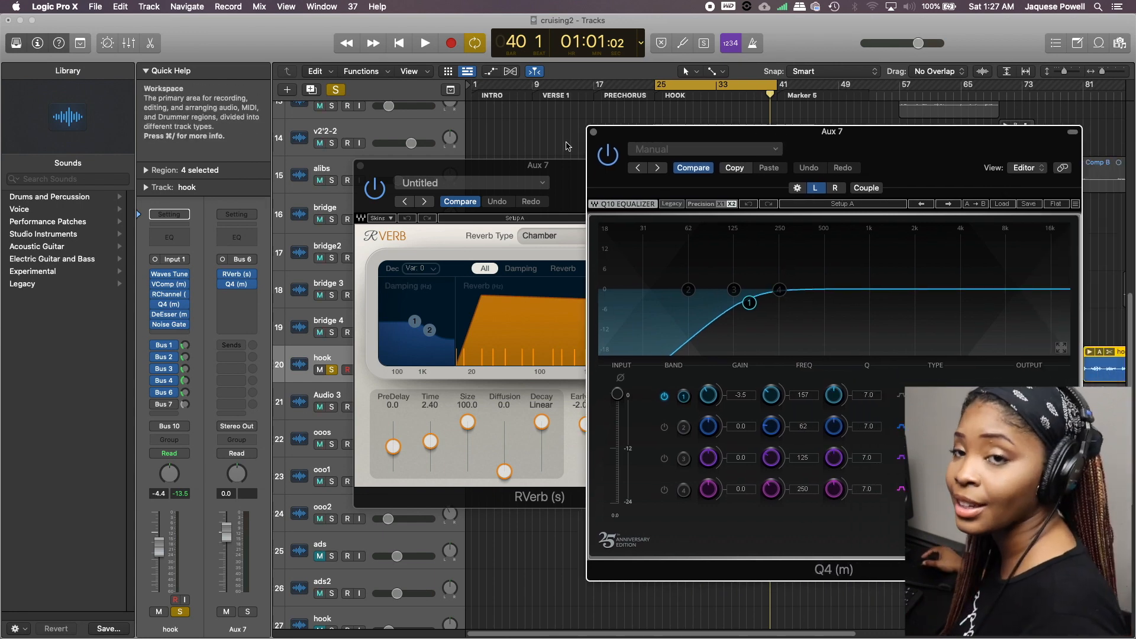
left_click(594, 132)
left_click(365, 169)
Compare the looped hook vocal with the RVerb and Q4 on the Bus 6 aux channel bypassed and active
left_click(223, 284)
key("space")
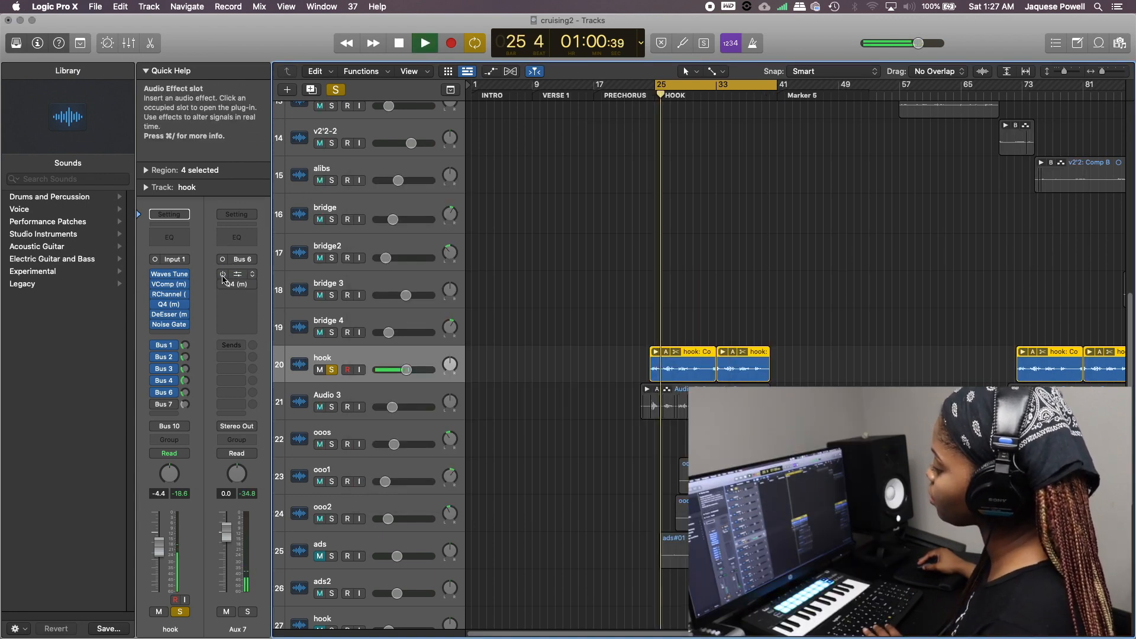
left_click(222, 275)
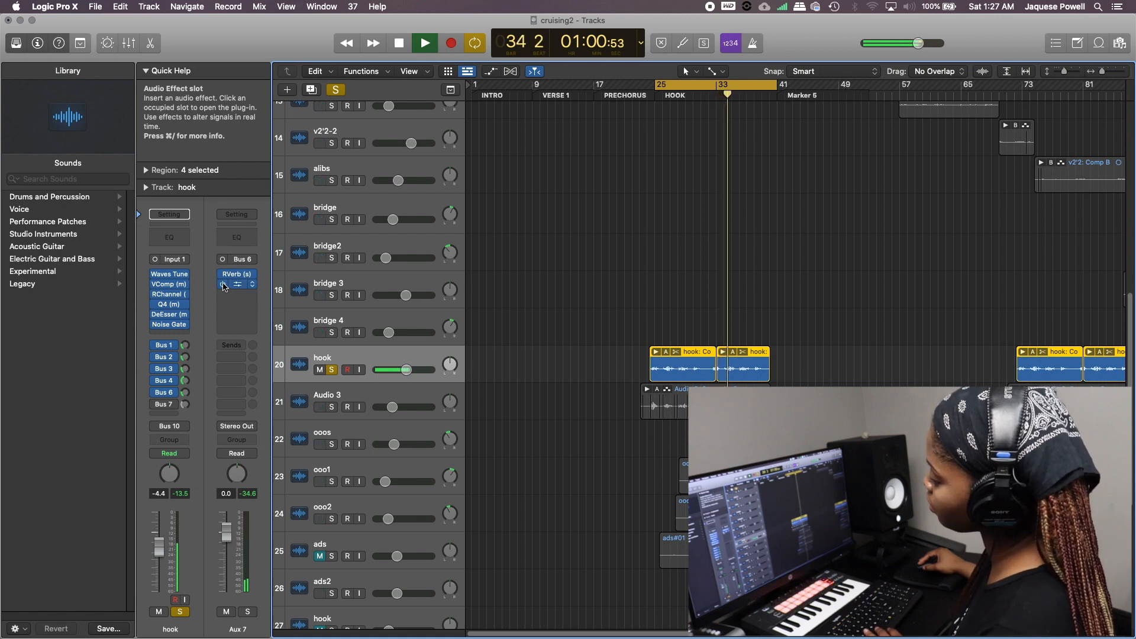
key("space")
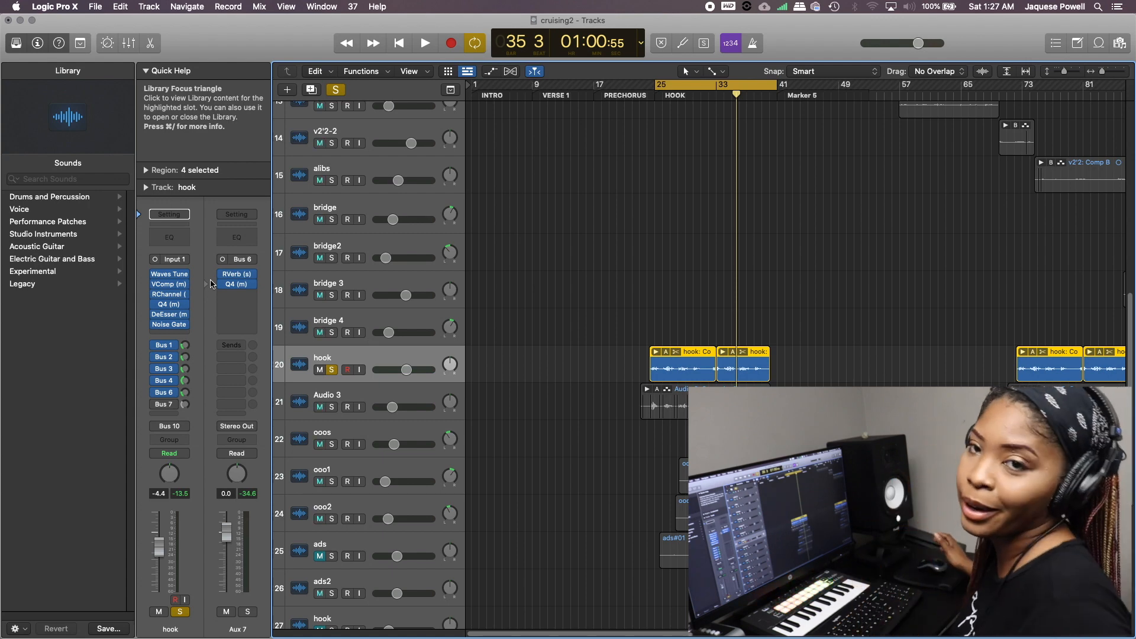
Open the H-Delay plug-in on the hook track's Bus 7 SLOW DELAY aux and switch the transport display to Beats & Project
left_click(167, 407)
left_click(167, 407)
left_click(167, 408)
left_click(146, 411)
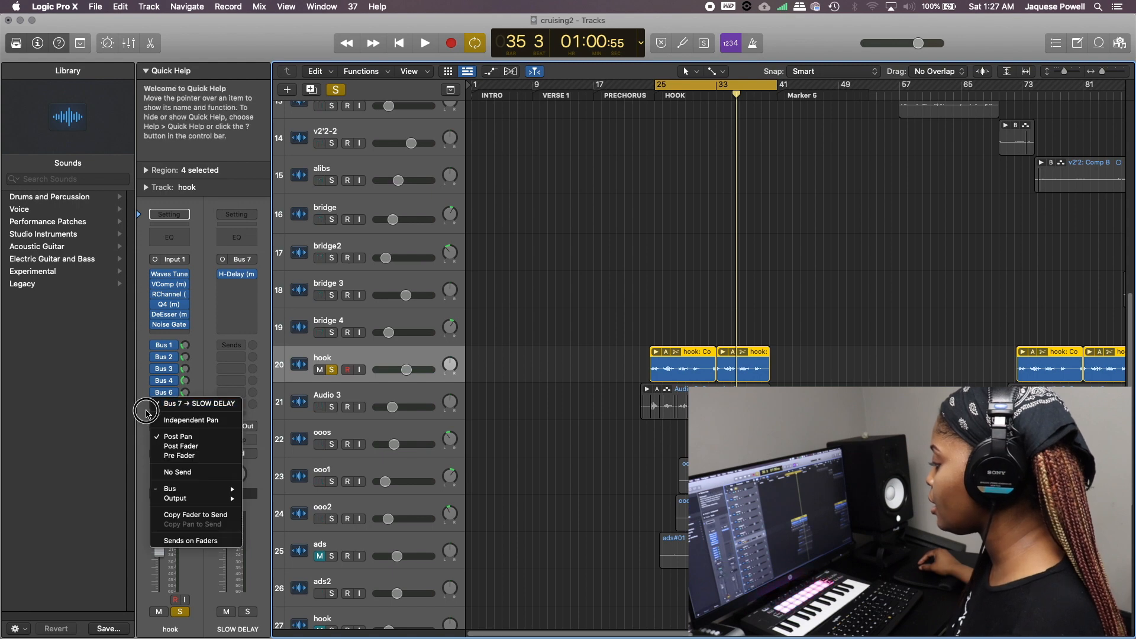
left_click(232, 277)
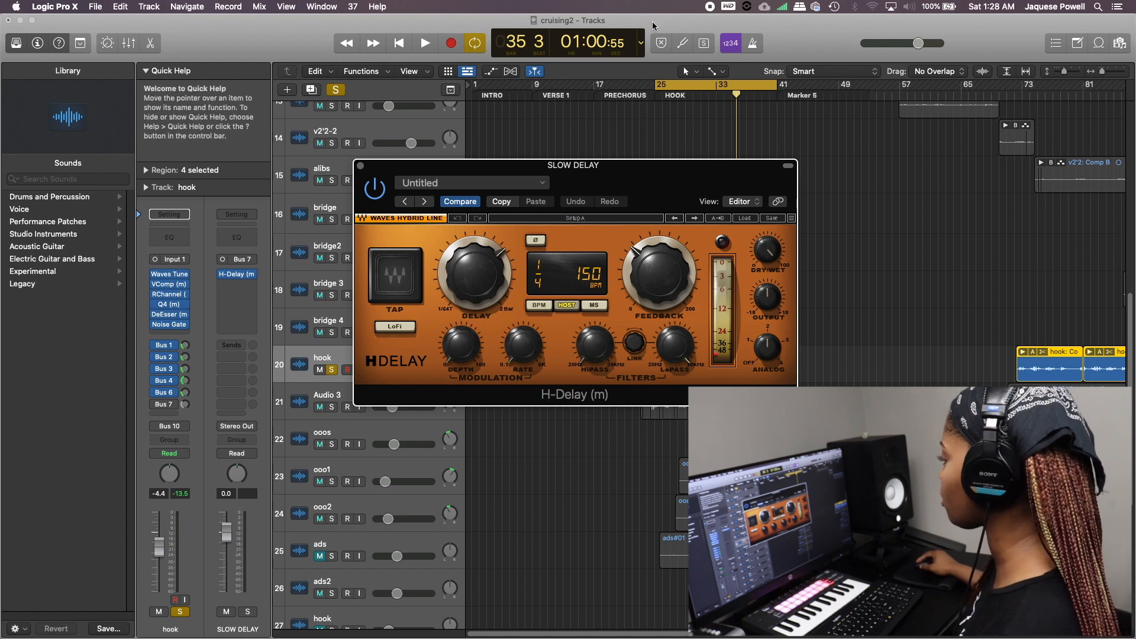
left_click(642, 37)
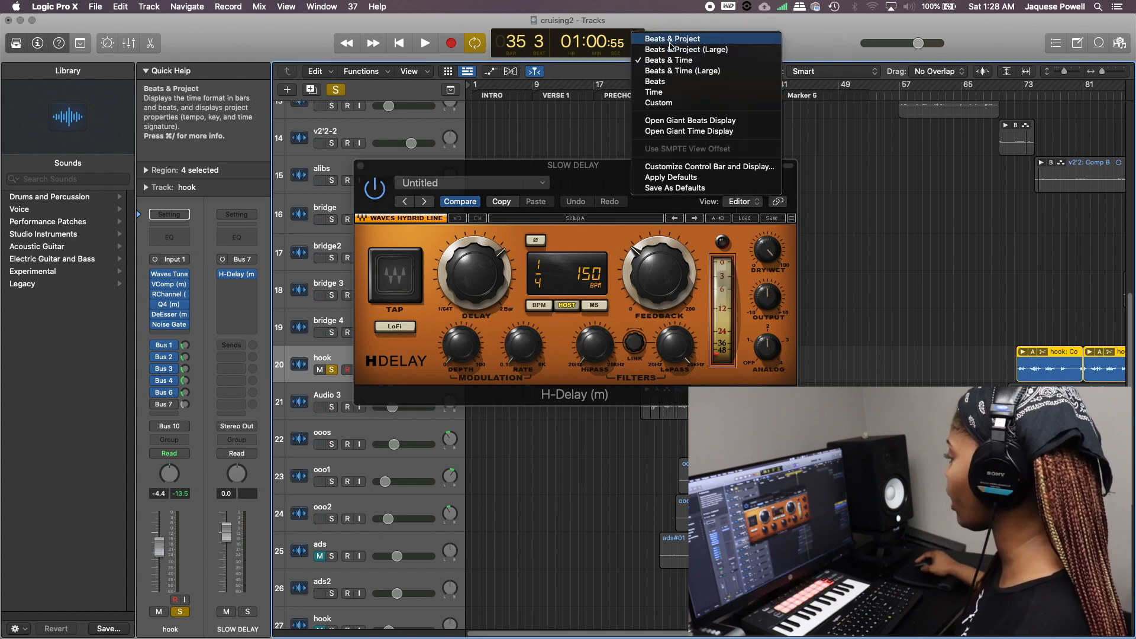
left_click(666, 39)
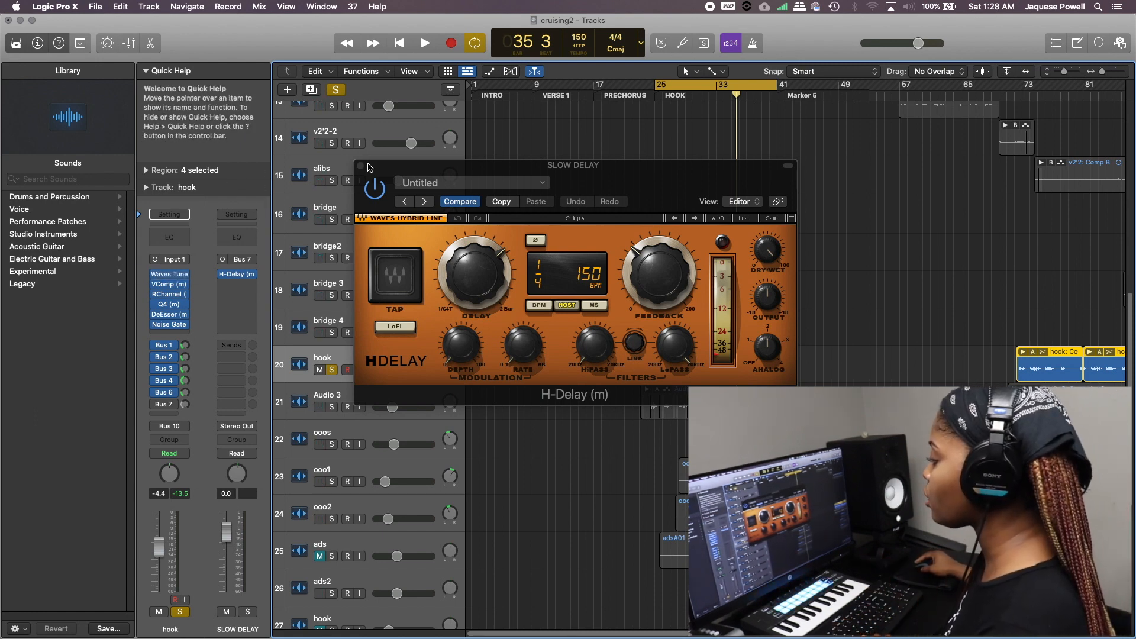
Enable the hook track's Bus 7 send, compare the looped vocal with H-Delay bypassed and active, and close the plug-in window
left_click(154, 406)
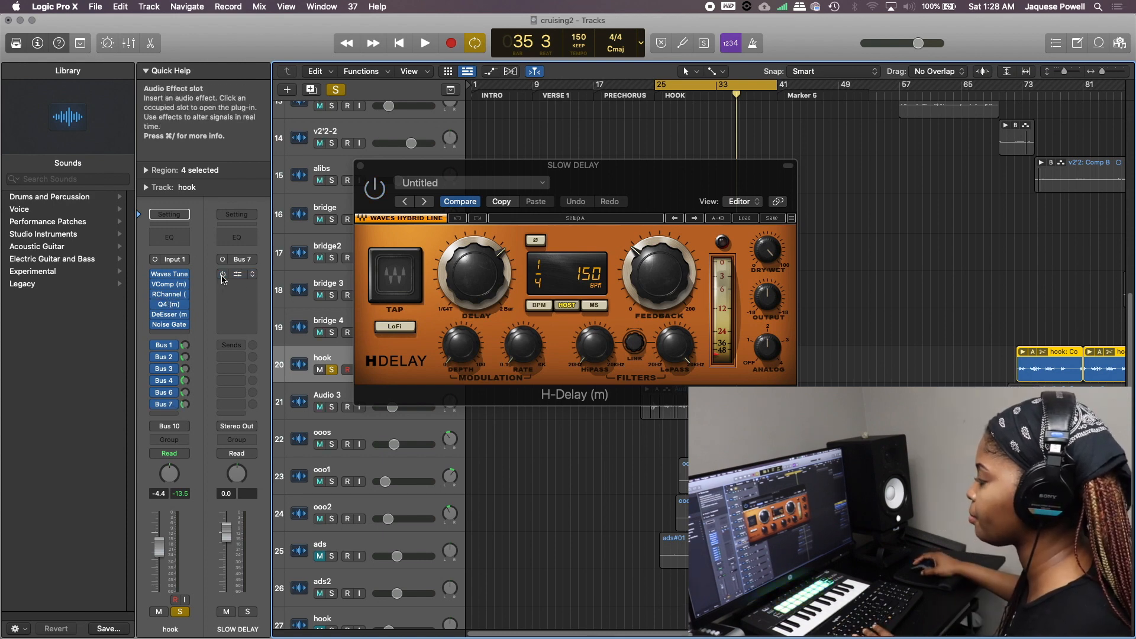
key("space")
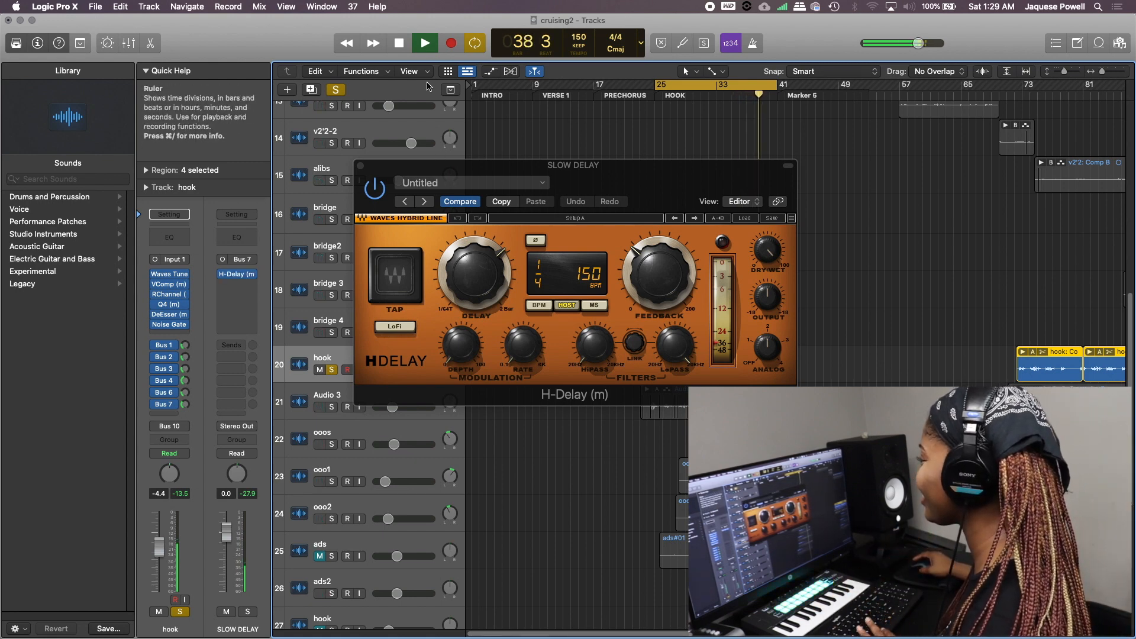
key("space")
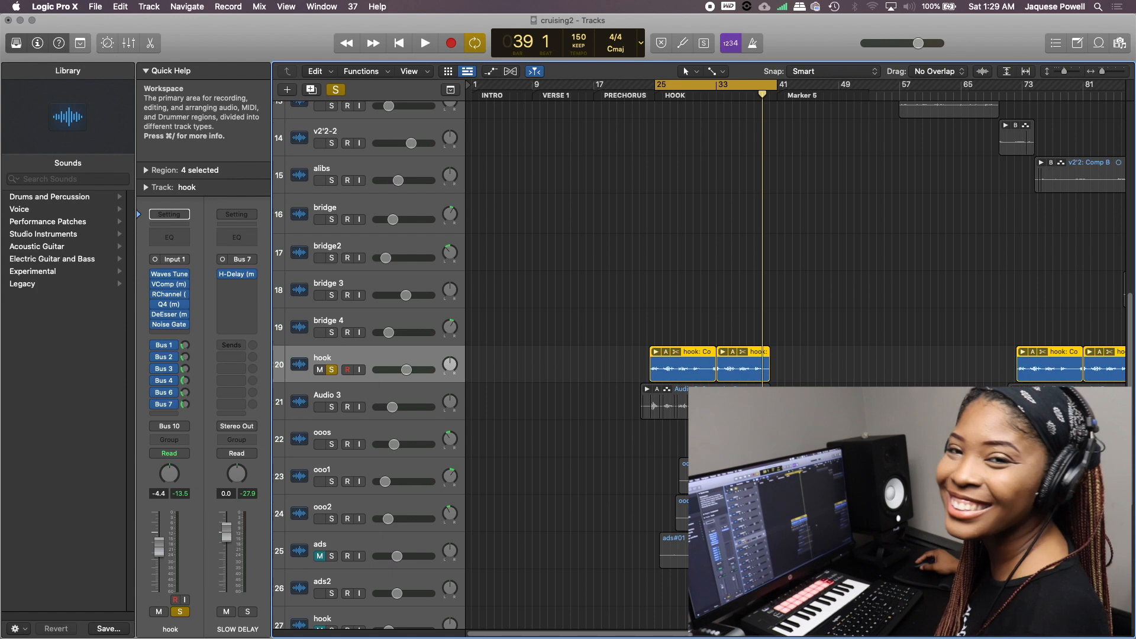
Toggle the hook track's solo off and back on, and audition the soloed vocal with all inserts and sends active
left_click(333, 370)
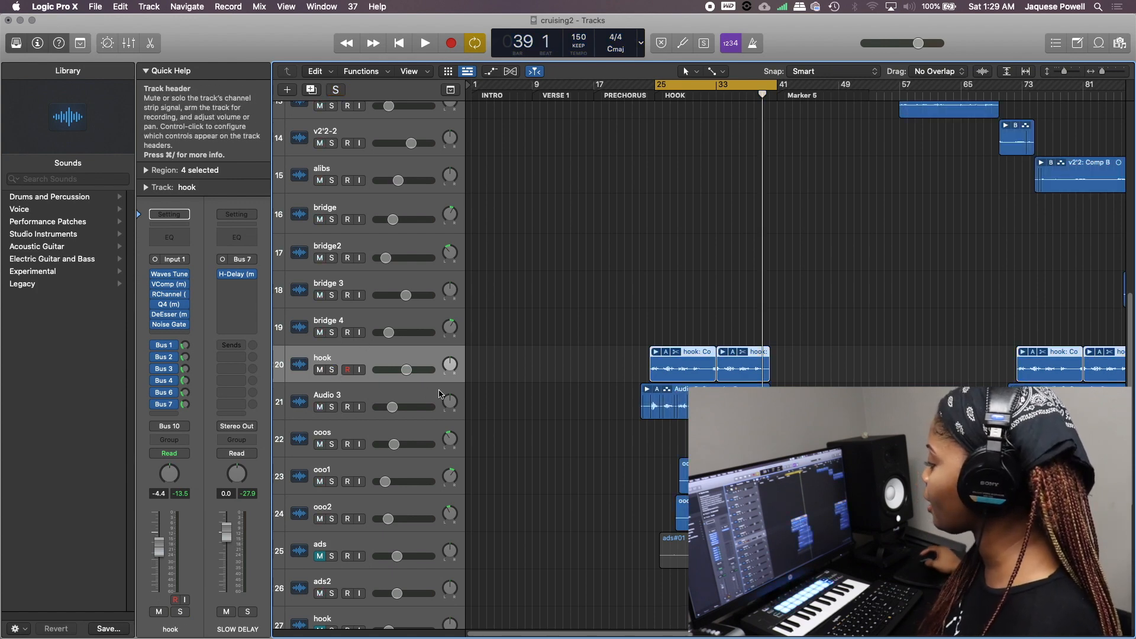
left_click(333, 370)
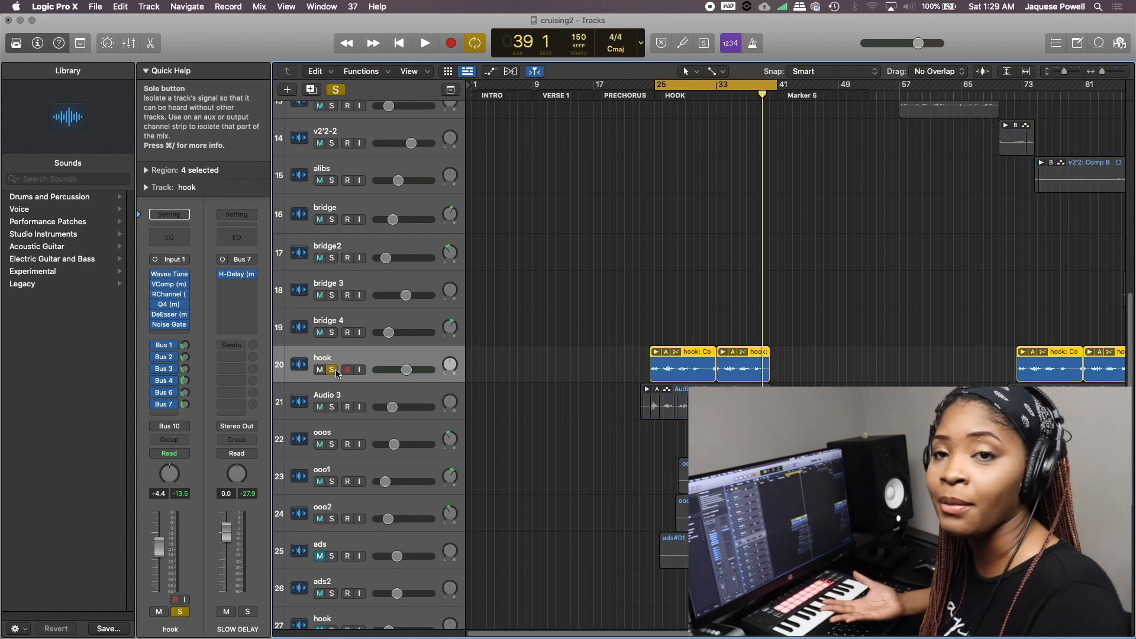
key("space")
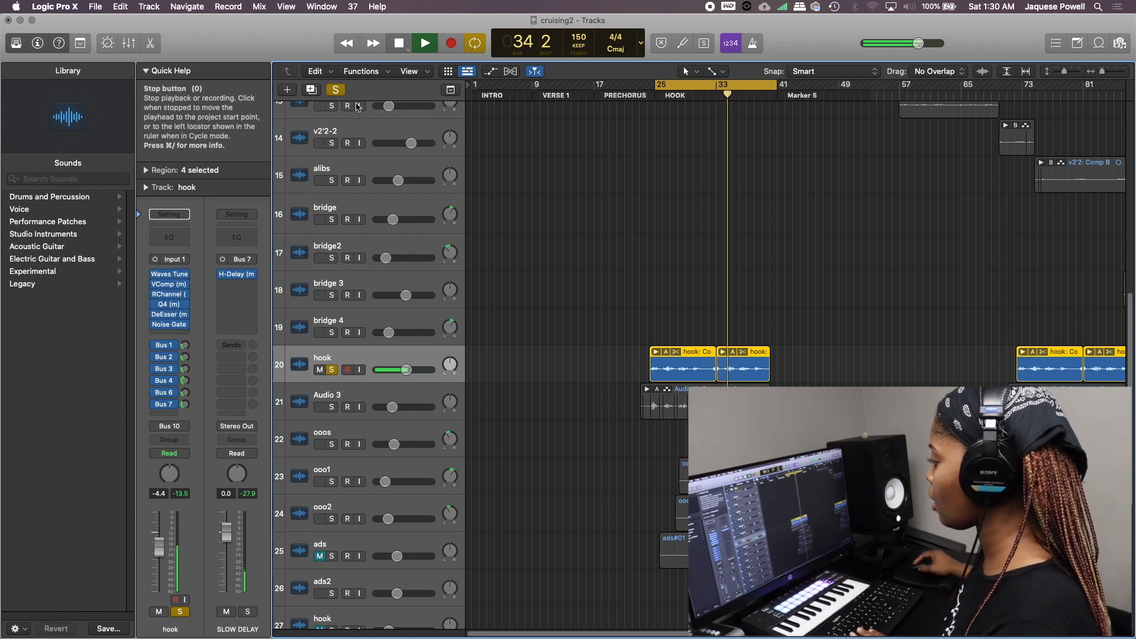
key("space")
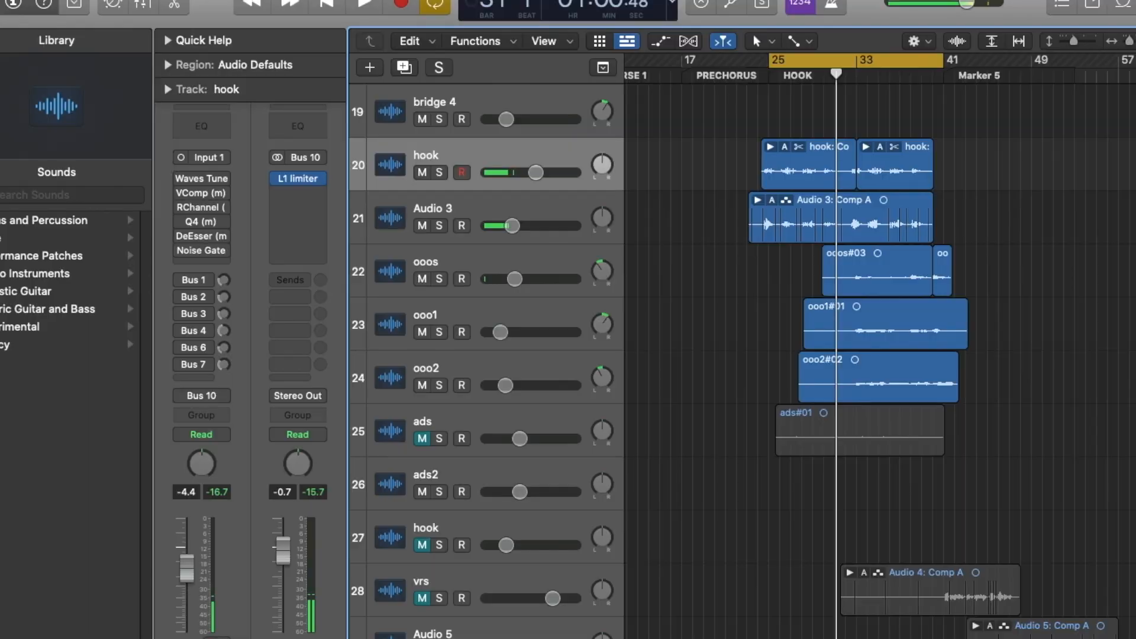
Play the unsoloed hook section with the hook track's effects bypassed, and reactivate every insert and send from Waves Tune through Bus 7
key("space")
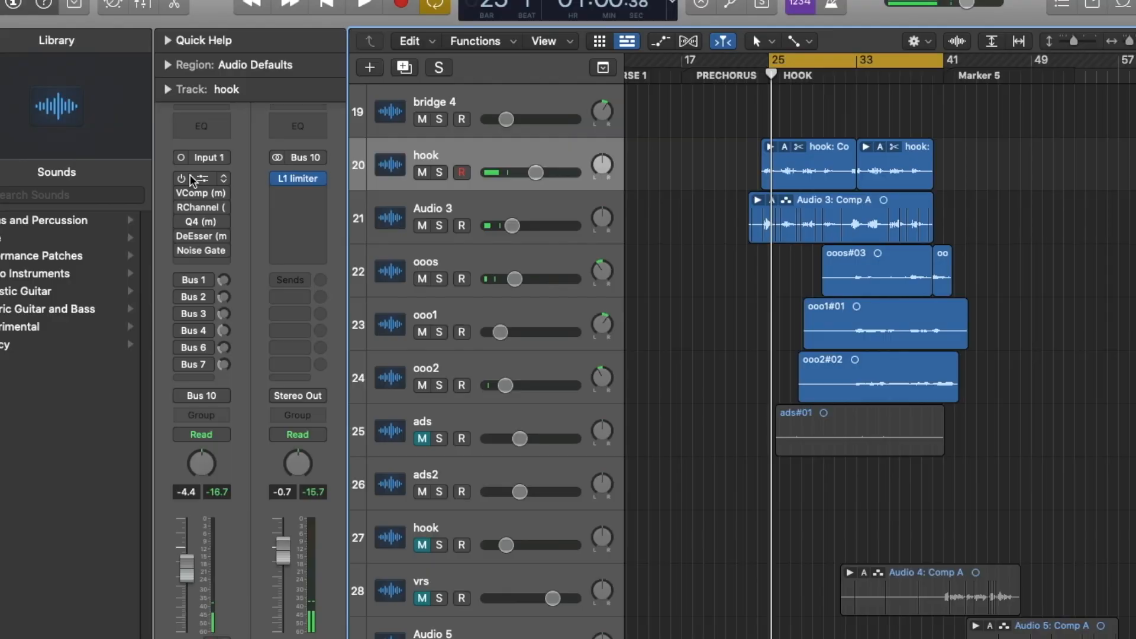
left_click_drag(185, 177, 186, 382)
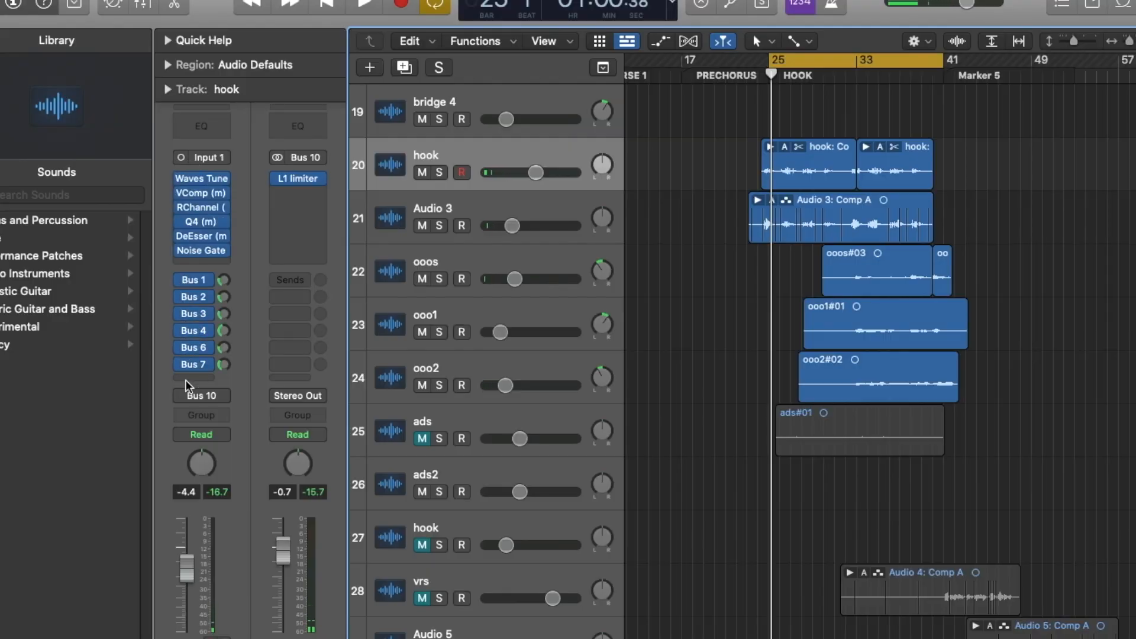
key("space")
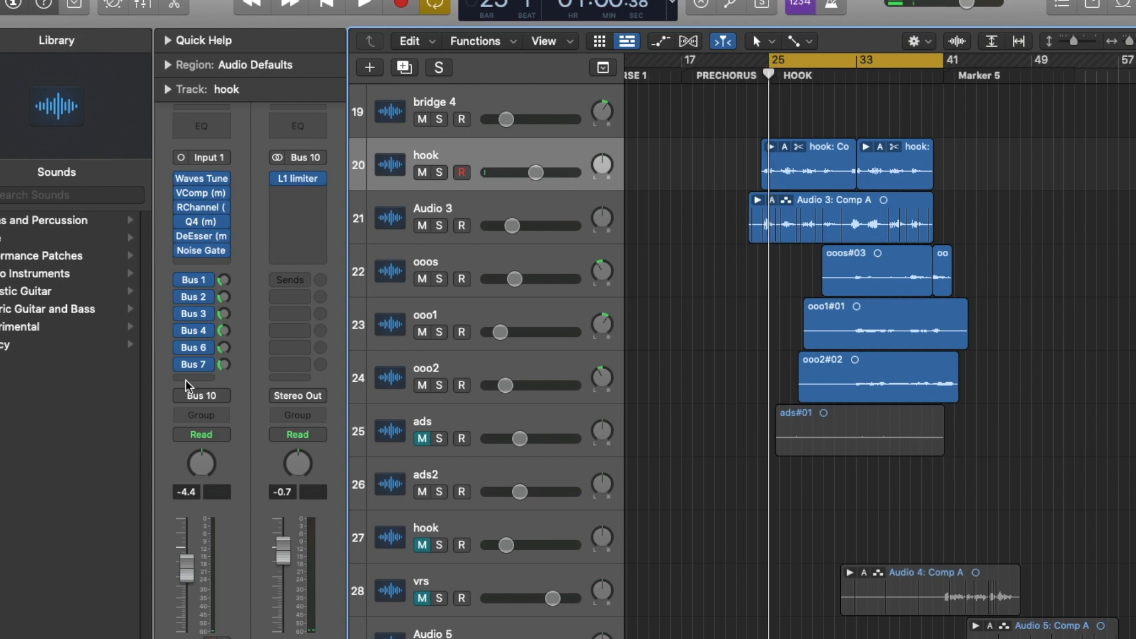